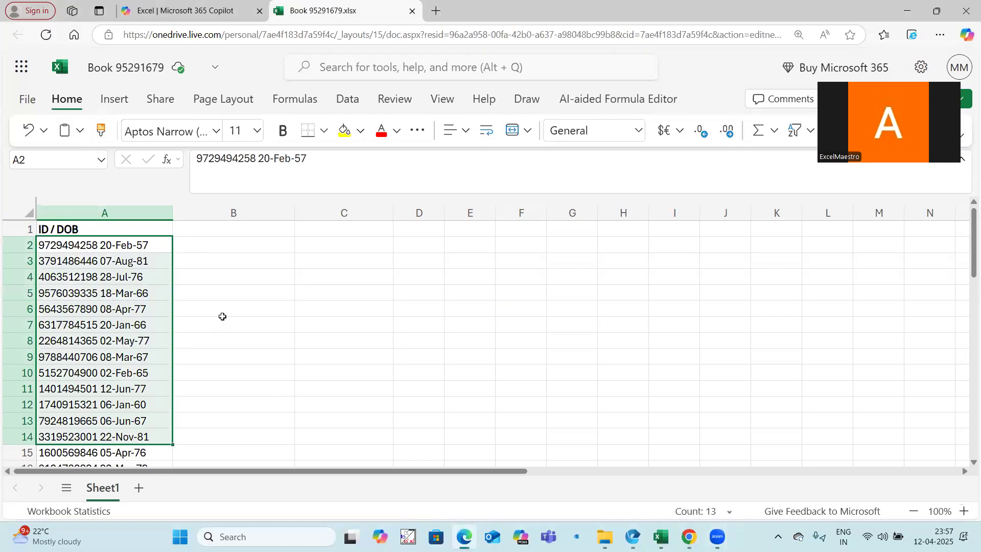
Look over the combined ID and date-of-birth entries in column A
{"action": "left_click", "coordinate": [384, 241]}
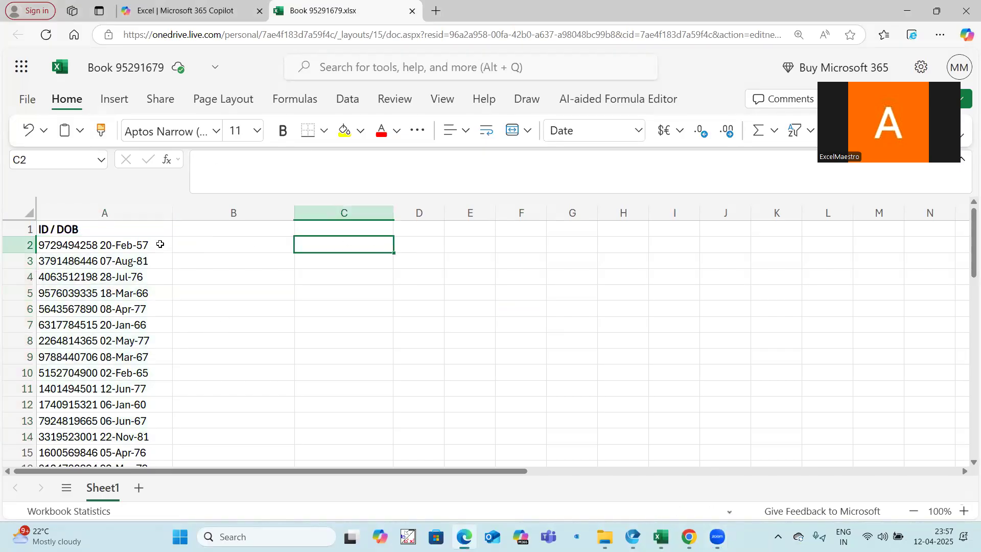
{"action": "left_click_drag", "start_coordinate": [160, 244], "coordinate": [153, 437]}
{"action": "scroll", "coordinate": [149, 303], "scroll_direction": "down", "scroll_amount": 2}
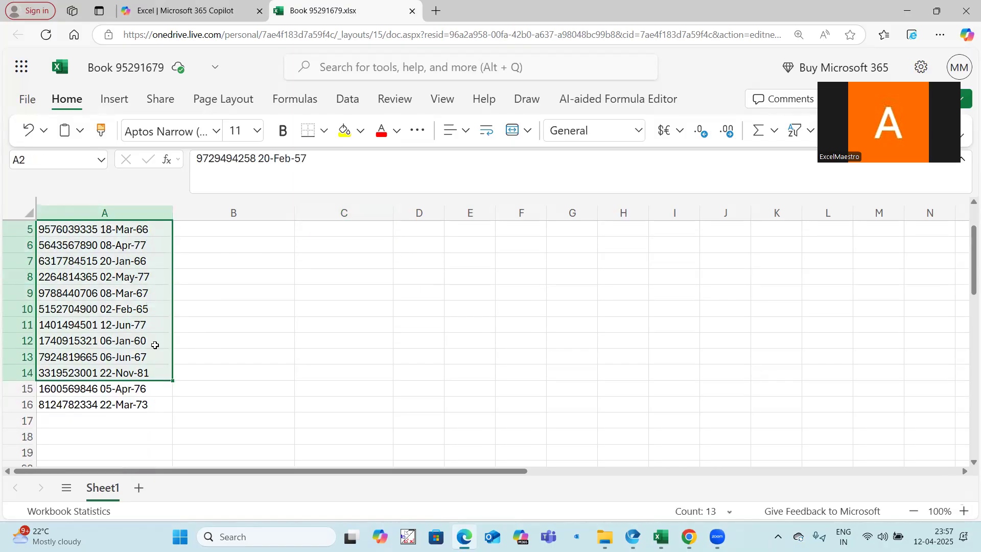
{"action": "scroll", "coordinate": [155, 345], "scroll_direction": "up", "scroll_amount": 2}
{"action": "left_click", "coordinate": [156, 246]}
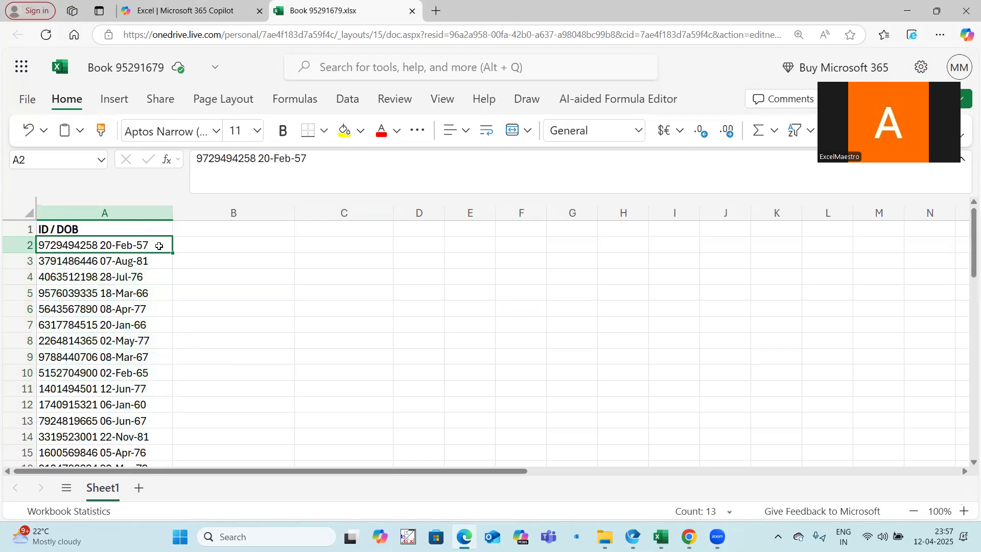
{"action": "left_click", "coordinate": [156, 261]}
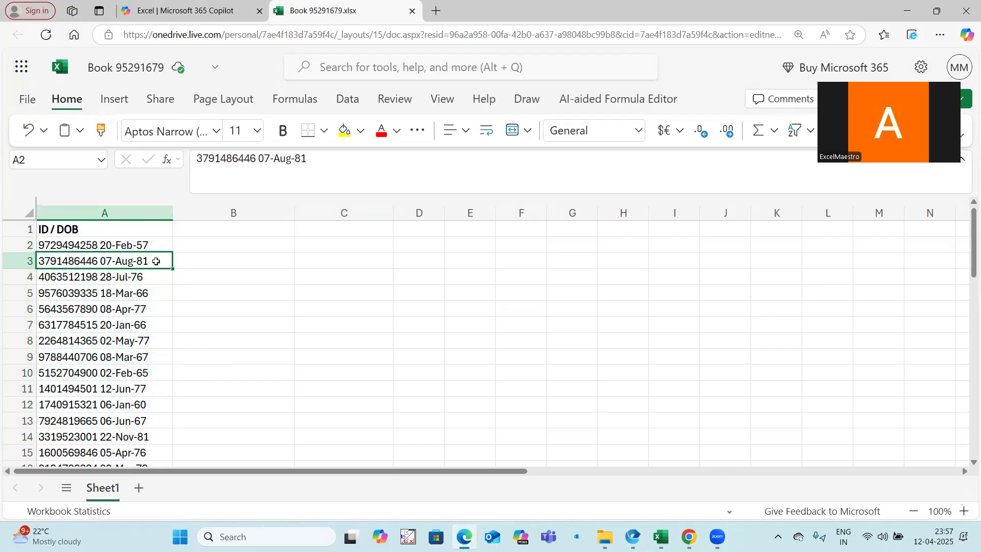
{"action": "left_click", "coordinate": [156, 291]}
{"action": "left_click_drag", "start_coordinate": [155, 244], "coordinate": [155, 421]}
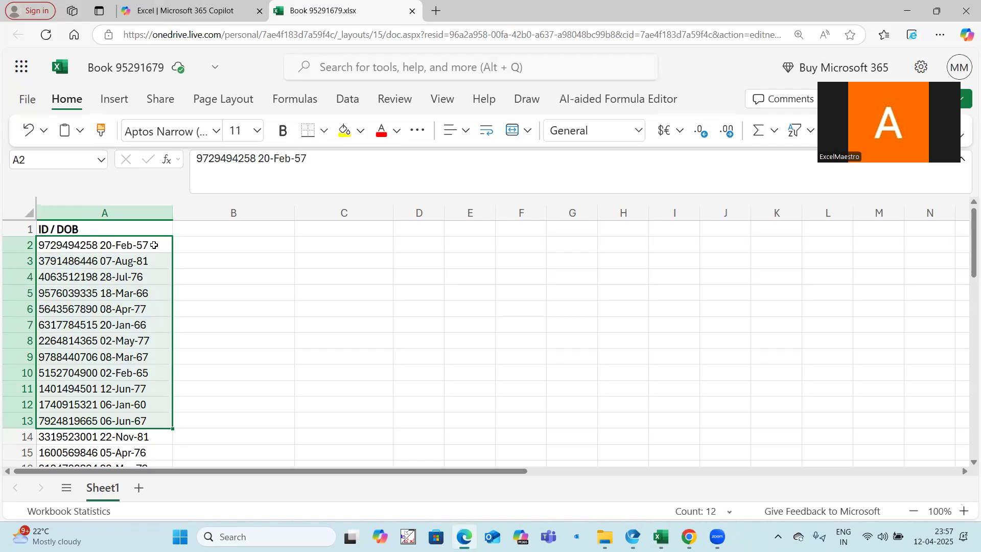
{"action": "left_click_drag", "start_coordinate": [154, 245], "coordinate": [152, 438]}
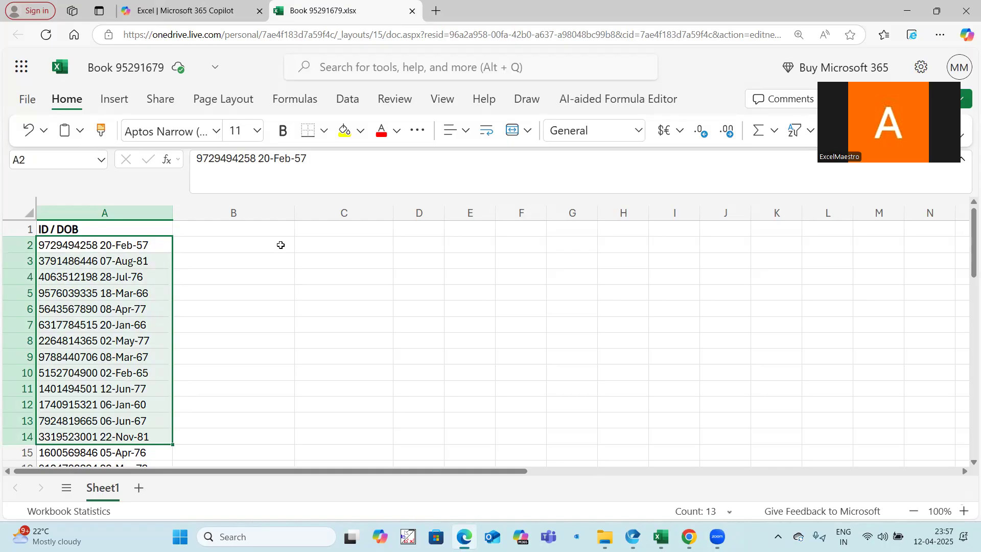
Start a LET formula in C2 that defines the name ID with a LEFT function on the absolute range $A$2:$A$16
{"action": "left_click", "coordinate": [302, 246]}
{"action": "type", "text": "=let("}
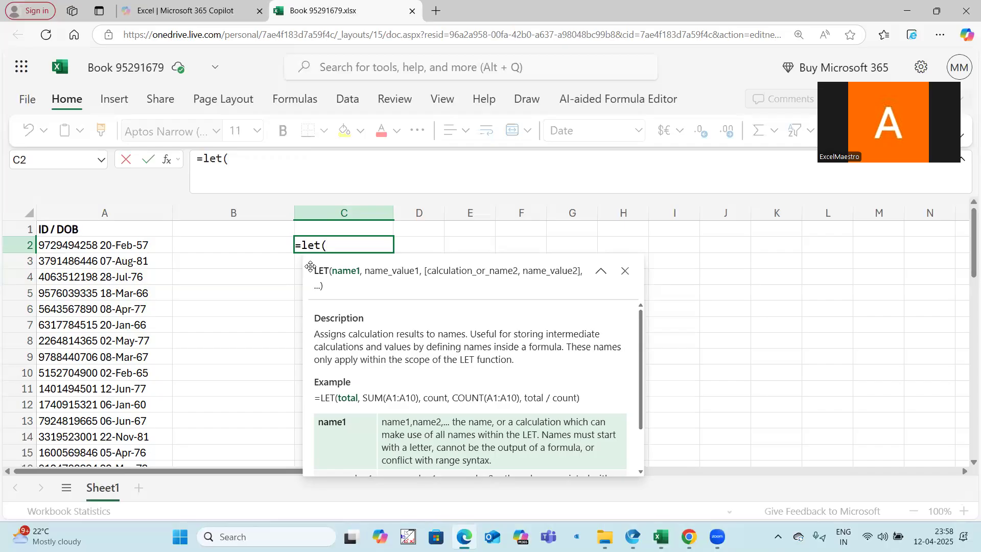
{"action": "type", "text": "ID,left("}
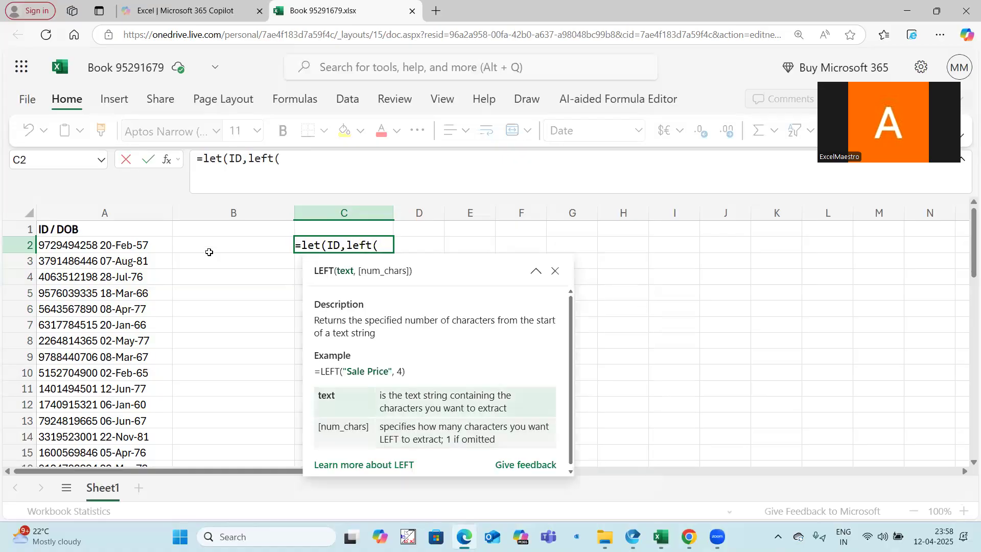
{"action": "left_click", "coordinate": [131, 245]}
{"action": "key", "text": "ctrl+shift+Down"}
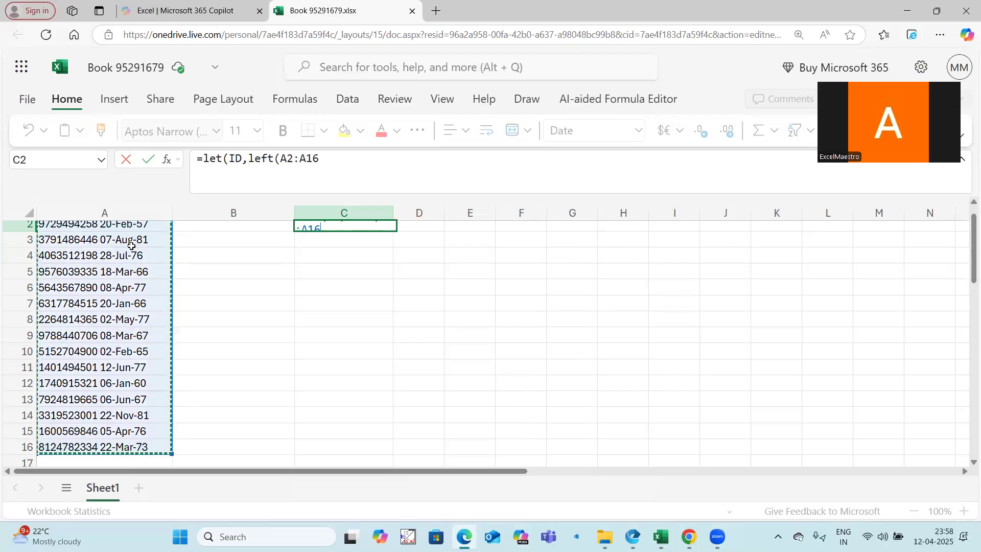
{"action": "key", "text": "F4"}
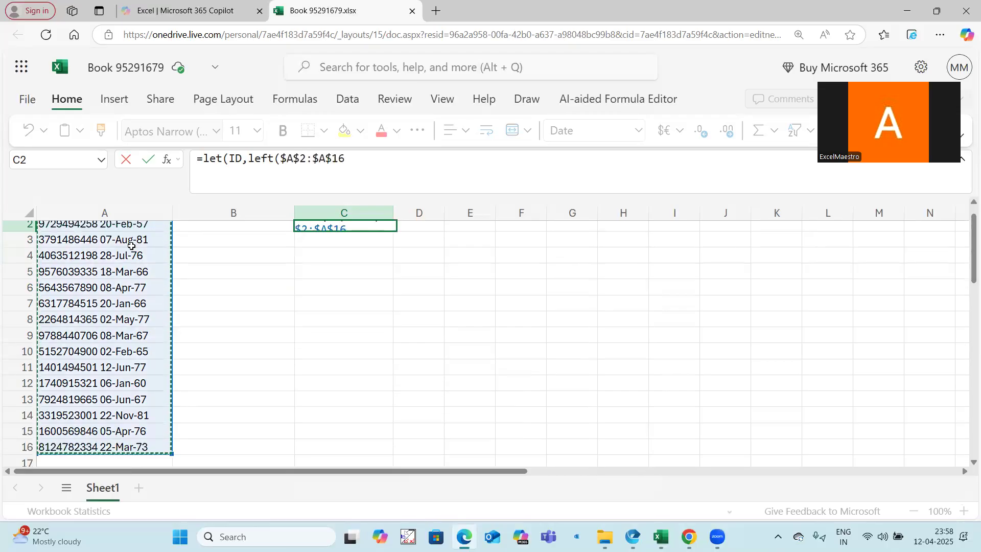
{"action": "scroll", "coordinate": [132, 246], "scroll_direction": "up", "scroll_amount": 1}
{"action": "left_click", "coordinate": [383, 160]}
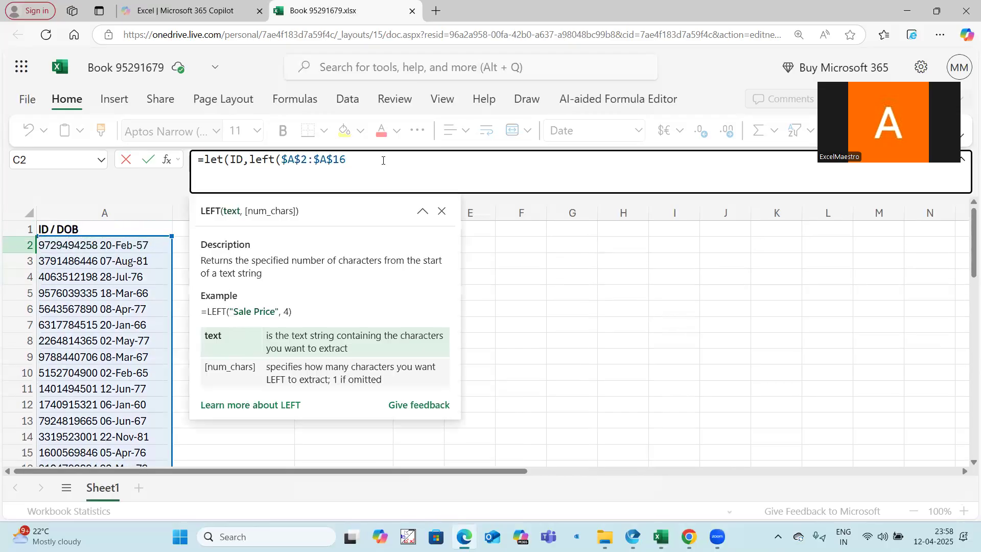
Complete the LEFT function with the character count FIND(" ",$A$2:$A$16)-1
{"action": "type", "text": ","}
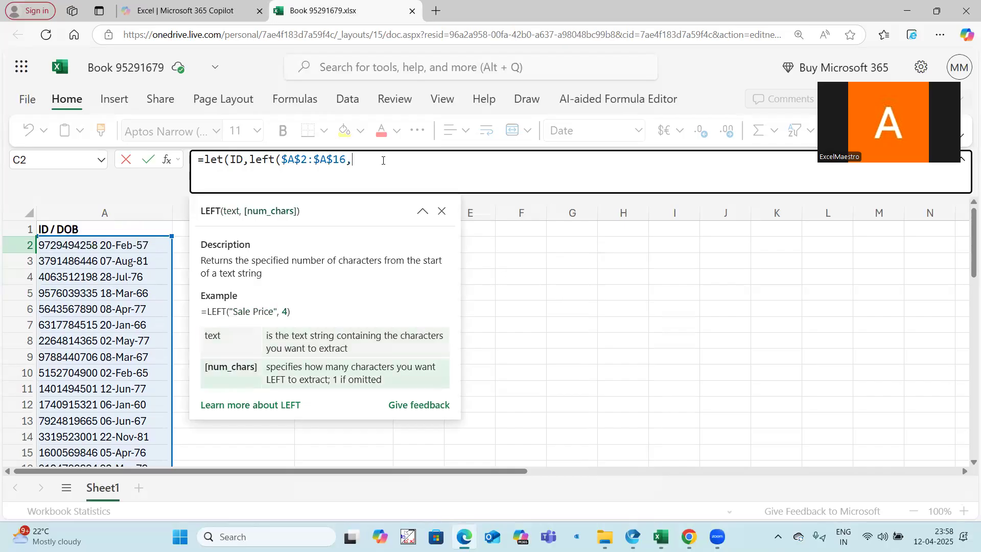
{"action": "type", "text": "find(\""}
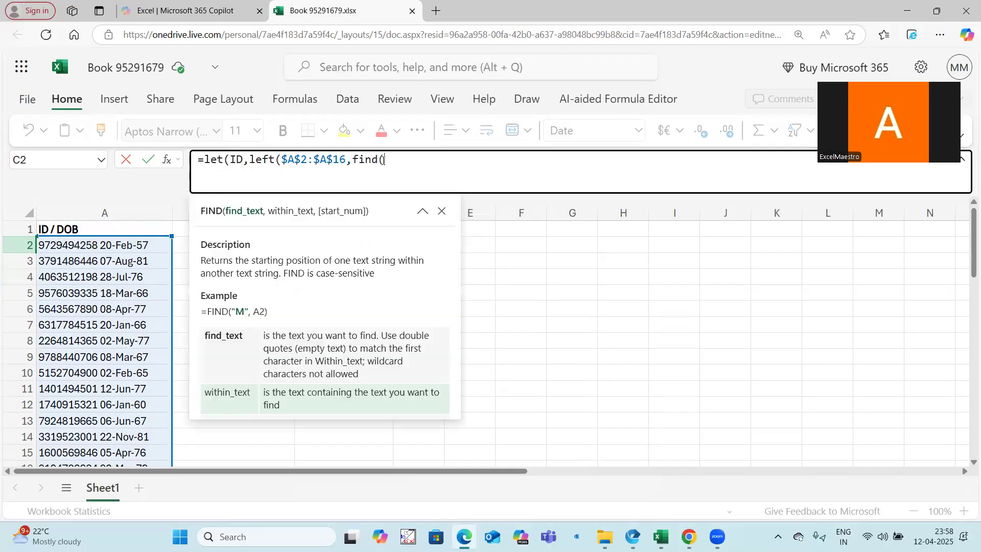
{"action": "type", "text": " \","}
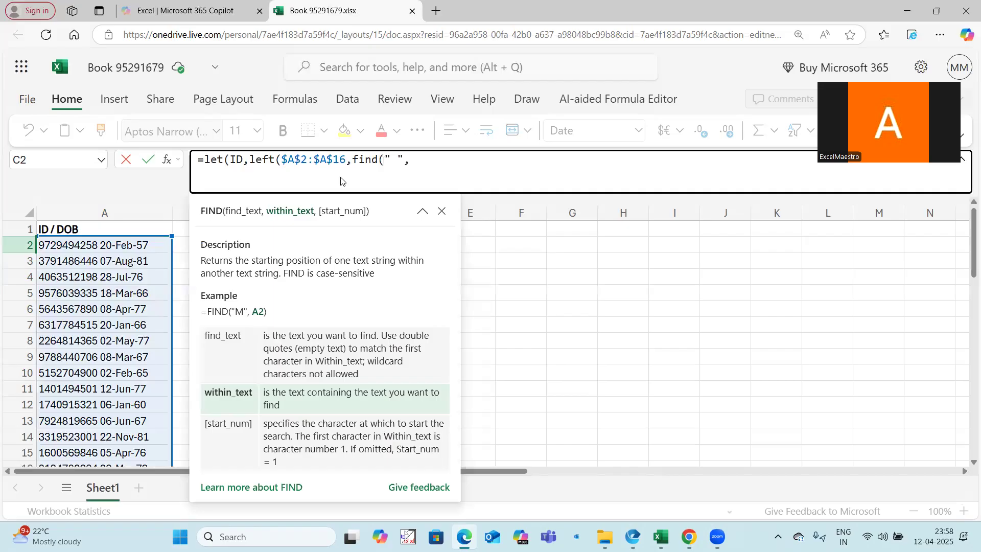
{"action": "left_click", "coordinate": [149, 238]}
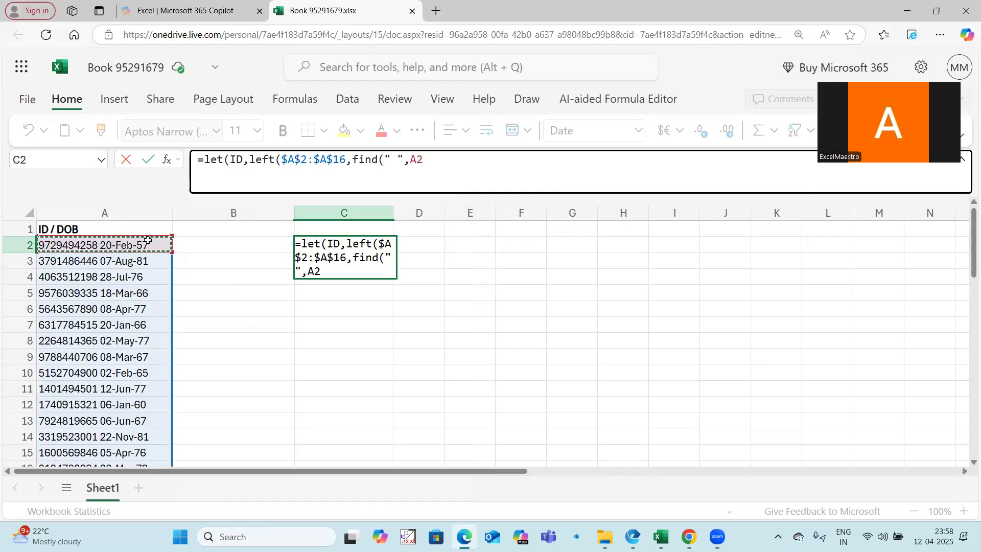
{"action": "key", "text": "F4"}
{"action": "type", "text": ":A16"}
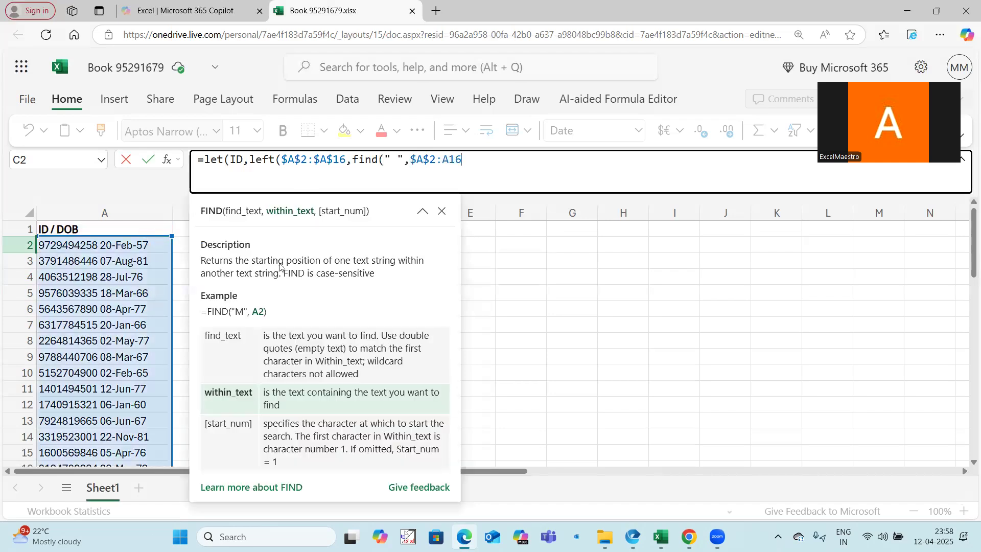
{"action": "left_click", "coordinate": [441, 160]}
{"action": "key", "text": "F4"}
{"action": "left_click", "coordinate": [492, 163]}
{"action": "type", "text": ")-1)"}
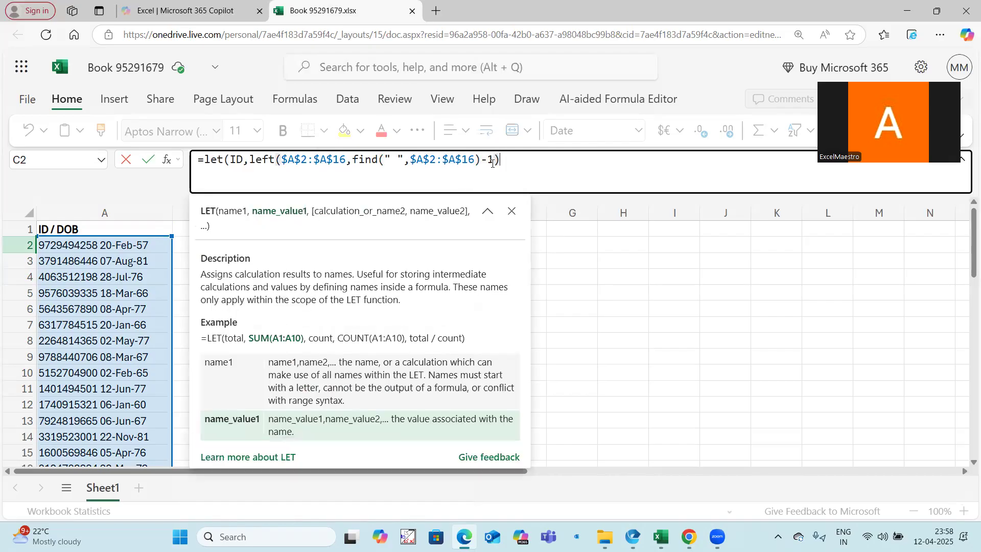
Preview the array that the LEFT expression returns inside the LET formula
{"action": "left_click", "coordinate": [251, 160]}
{"action": "left_click_drag", "start_coordinate": [251, 160], "coordinate": [501, 160]}
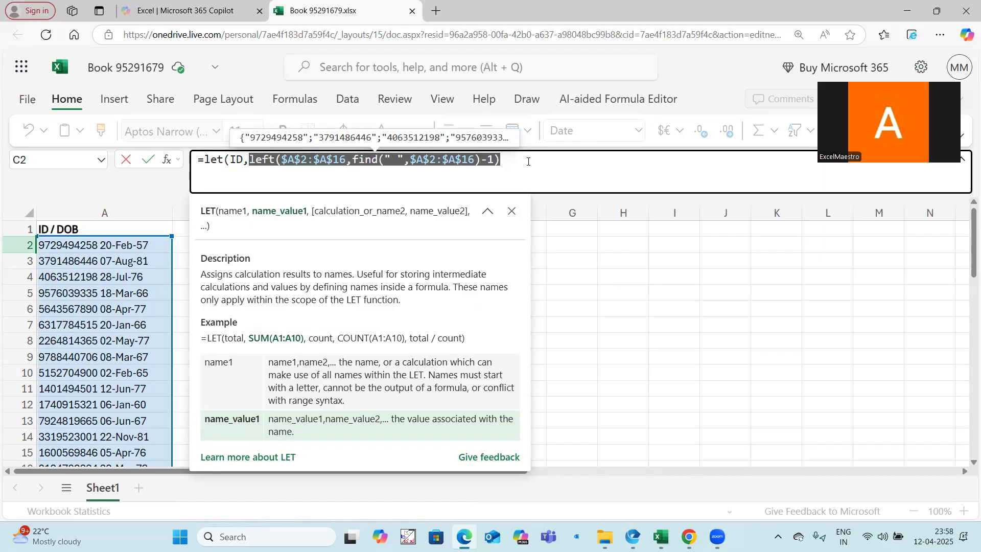
{"action": "left_click", "coordinate": [508, 161]}
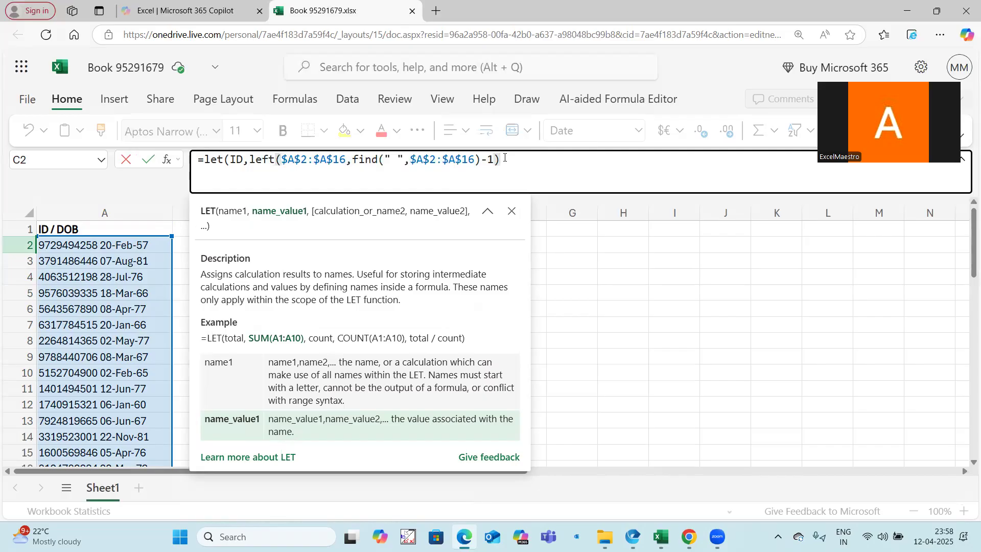
{"action": "left_click_drag", "start_coordinate": [504, 159], "coordinate": [250, 160]}
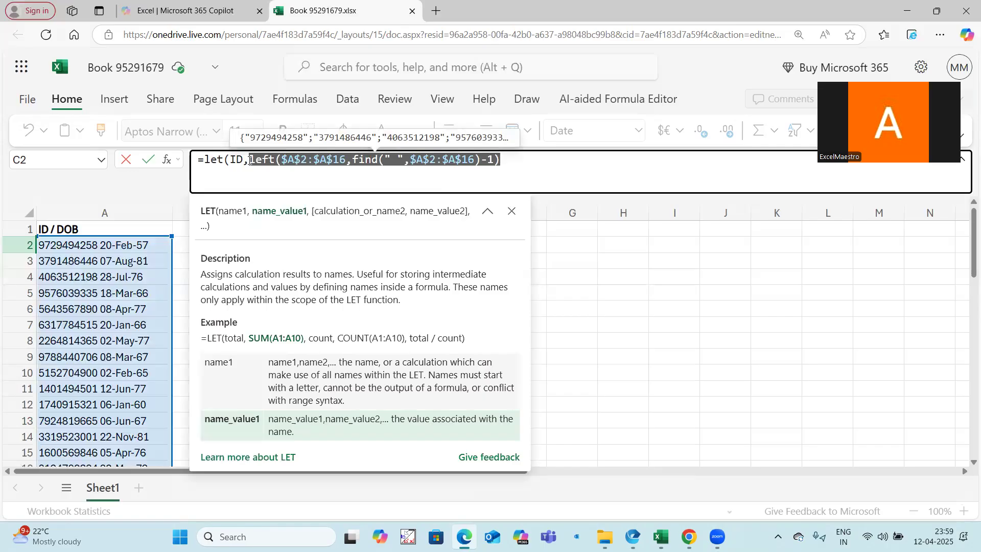
{"action": "left_click", "coordinate": [517, 159]}
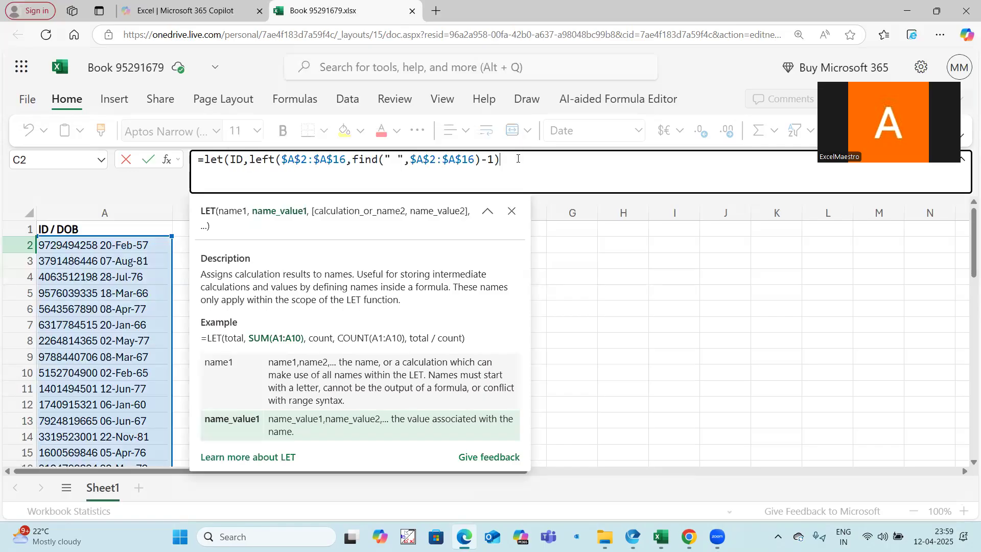
{"action": "left_click_drag", "start_coordinate": [508, 163], "coordinate": [250, 160]}
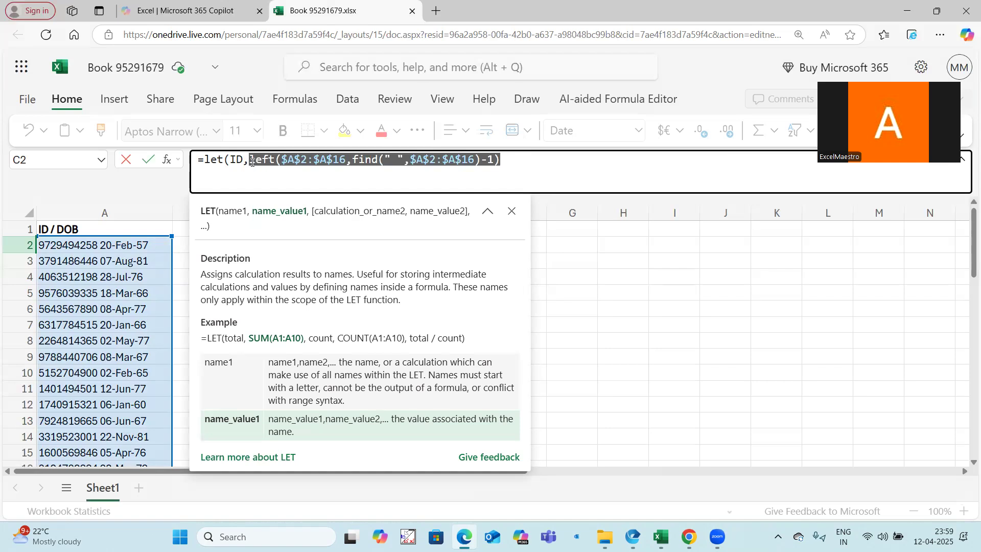
Add the second LET name DOB with the value RIGHT($A$2:$A$16,9)
{"action": "left_click", "coordinate": [520, 160]}
{"action": "type", "text": ","}
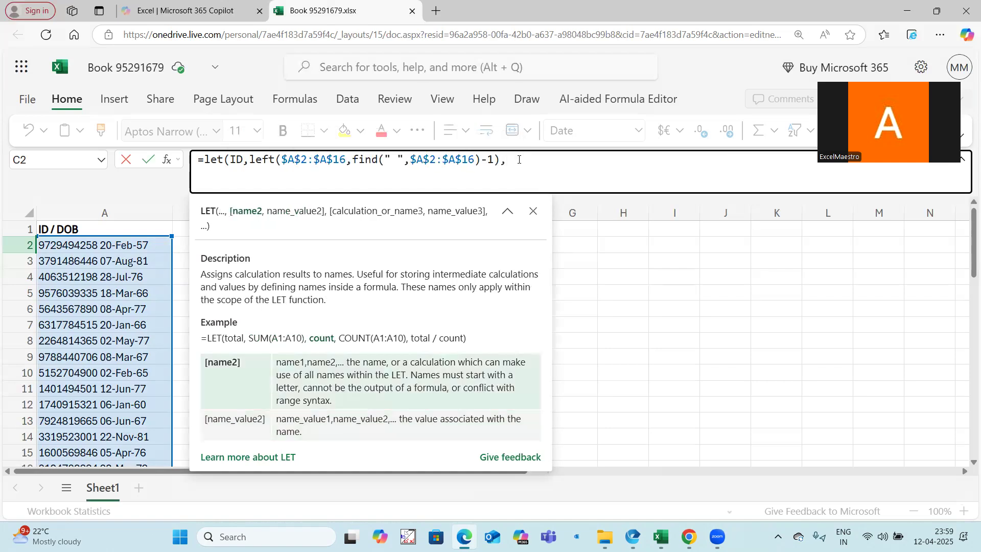
{"action": "type", "text": "DOB"}
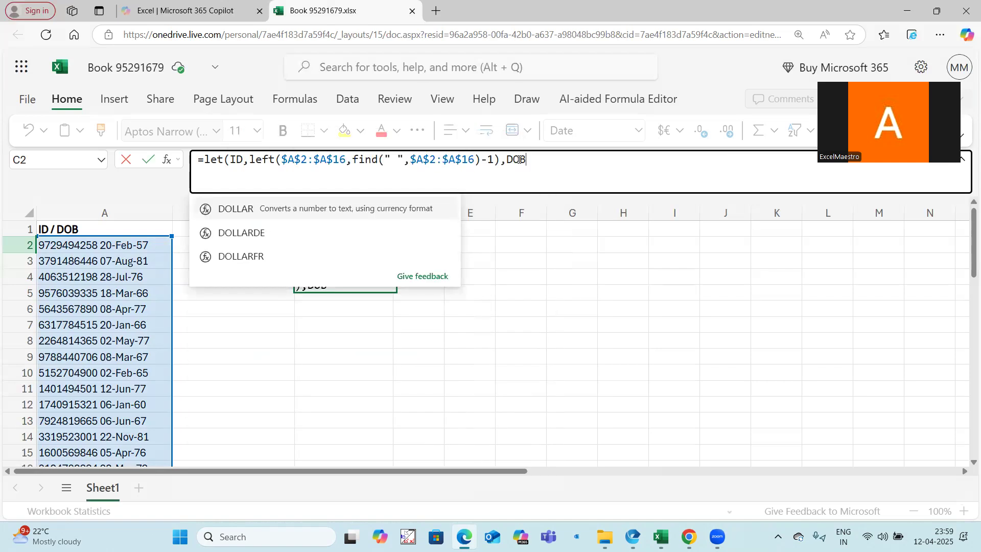
{"action": "type", "text": ","}
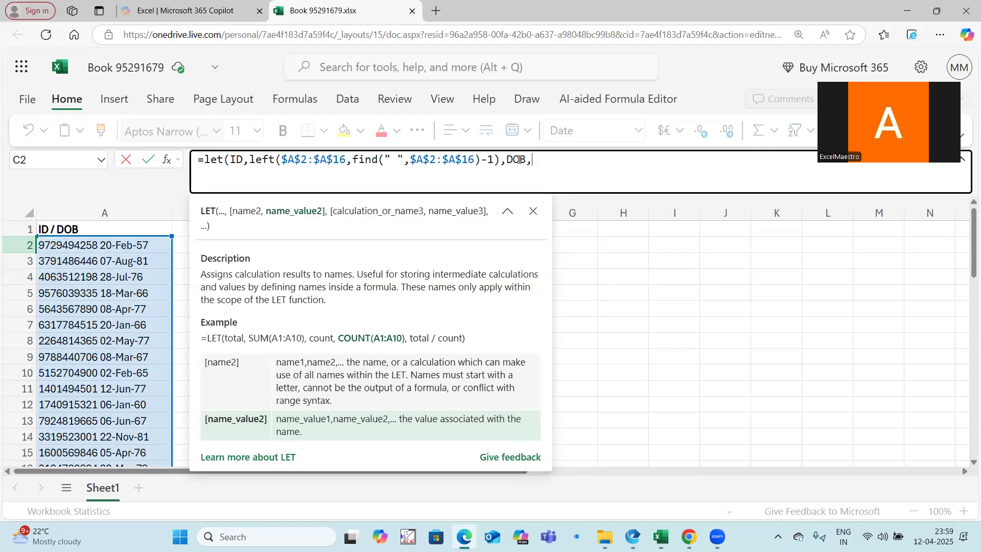
{"action": "type", "text": "right("}
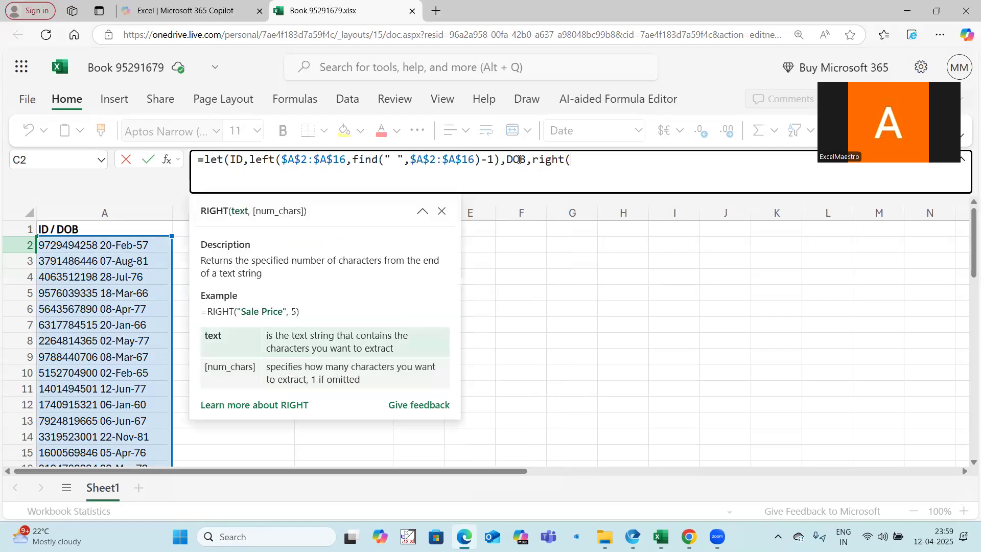
{"action": "left_click", "coordinate": [141, 246]}
{"action": "left_click_drag", "start_coordinate": [141, 246], "coordinate": [156, 343]}
{"action": "key", "text": "F4"}
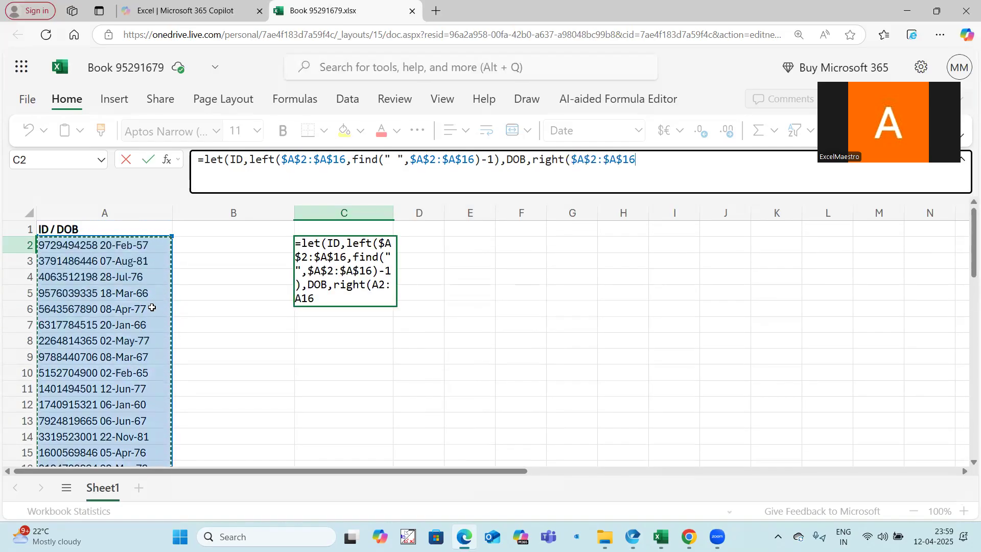
{"action": "type", "text": ",9"}
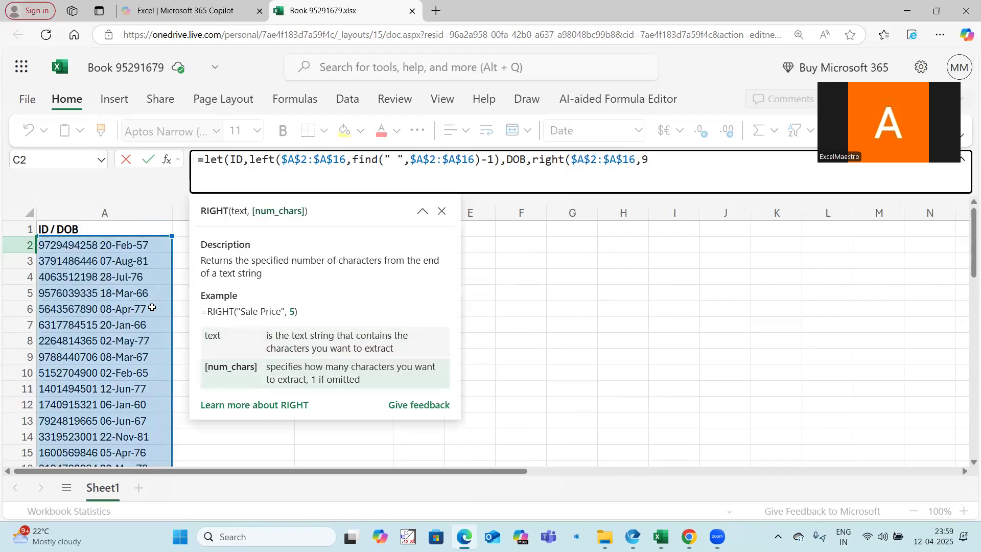
{"action": "type", "text": ")"}
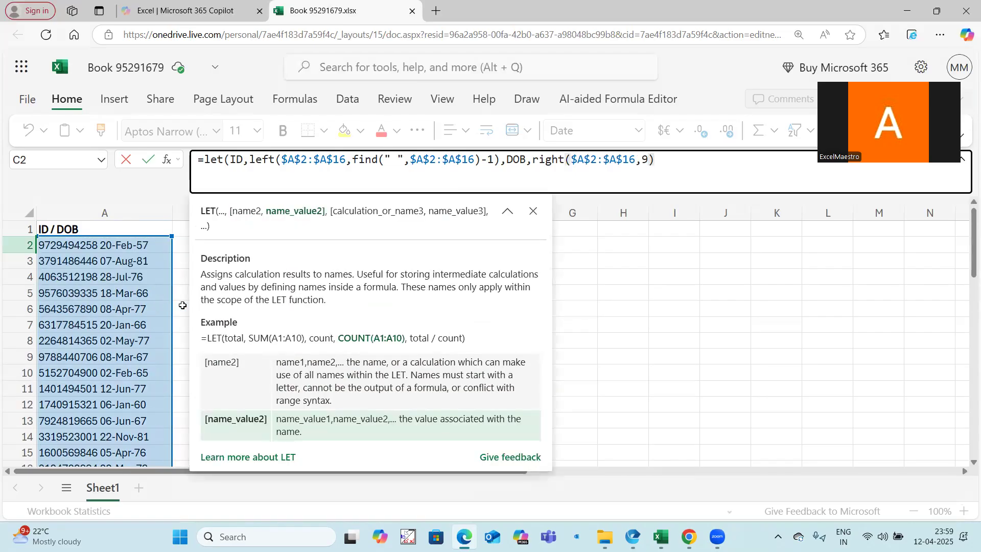
Preview the array that the RIGHT expression returns for the dates of birth
{"action": "mouse_move", "coordinate": [535, 161]}
{"action": "left_click_drag", "start_coordinate": [534, 160], "coordinate": [654, 161]}
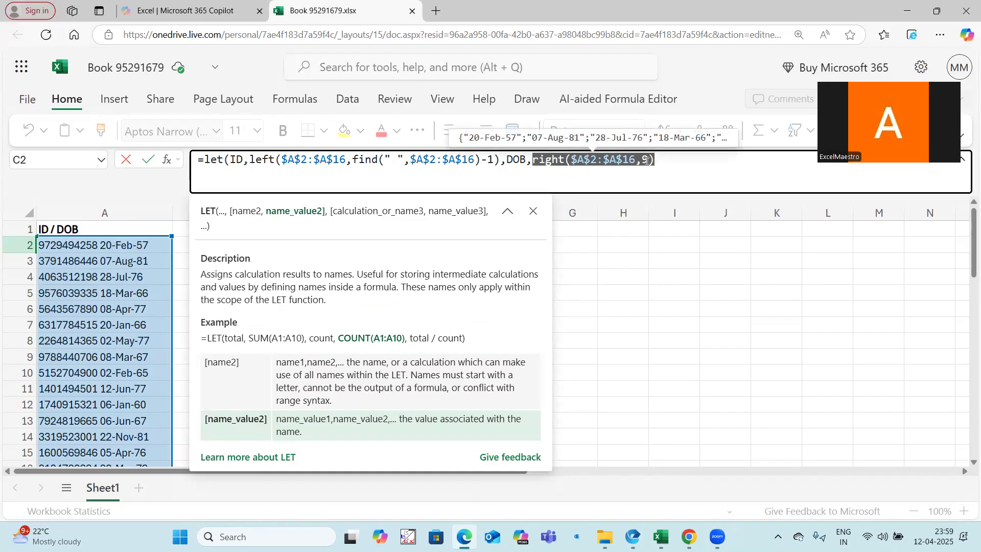
{"action": "left_click", "coordinate": [667, 163]}
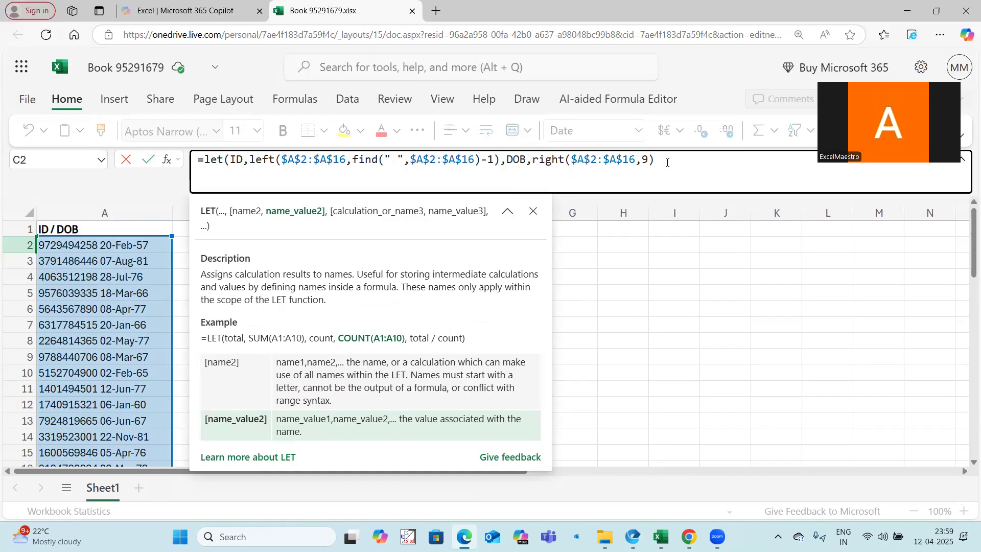
{"action": "left_click", "coordinate": [535, 161], "text": "shift"}
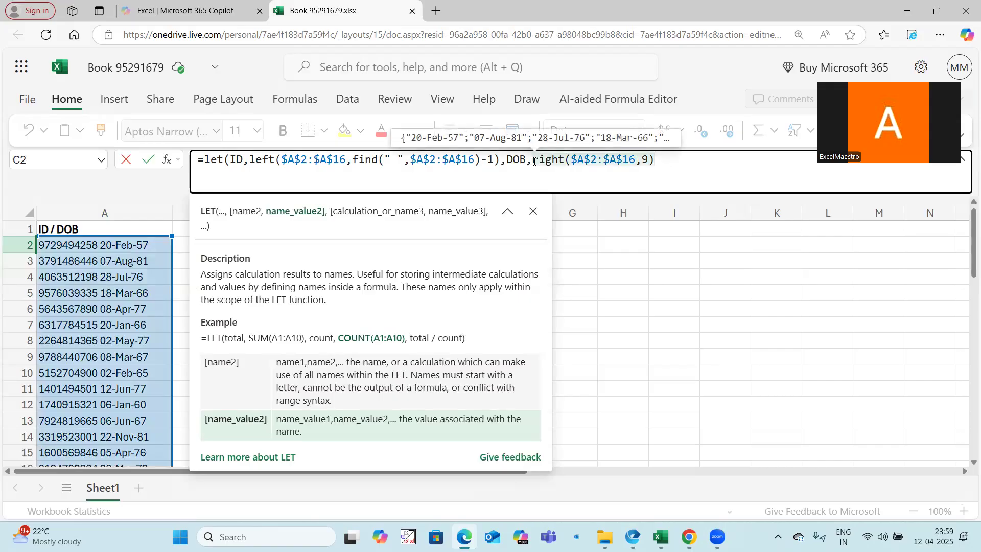
Append +0 to the RIGHT expression to convert the text dates to numbers, and preview the converted array
{"action": "left_click", "coordinate": [653, 159]}
{"action": "type", "text": "+0"}
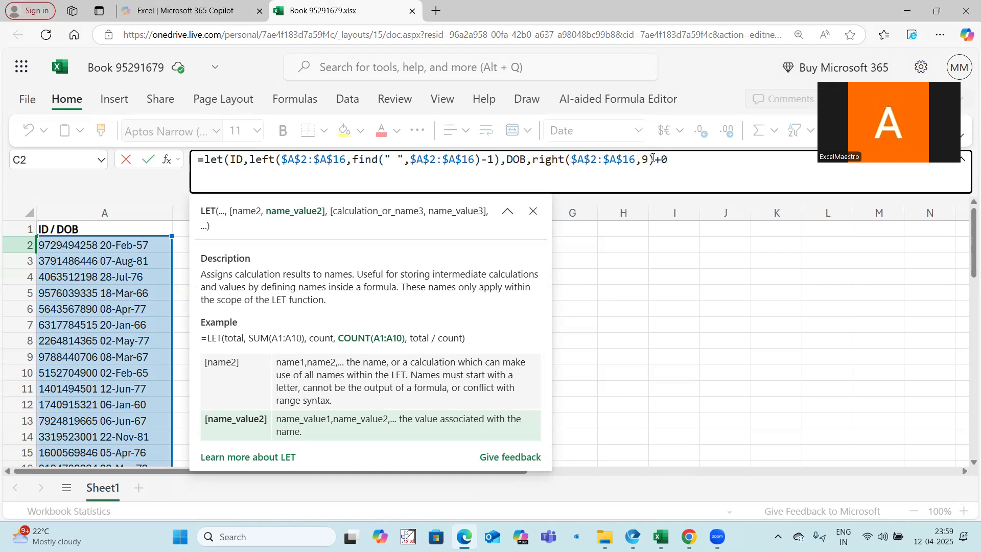
{"action": "left_click", "coordinate": [533, 158], "text": "shift"}
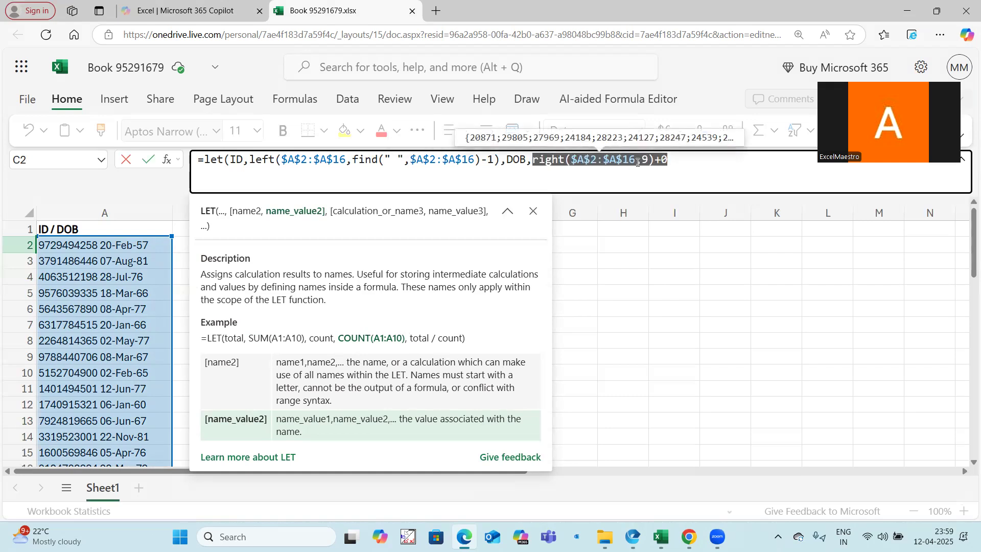
{"action": "left_click", "coordinate": [673, 158]}
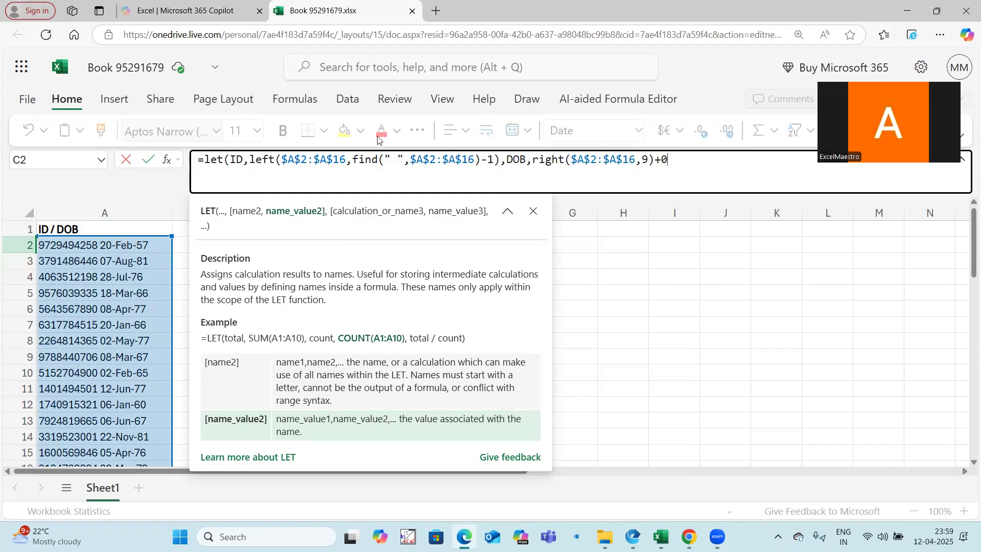
Add the third LET name Data with the value HSTACK(ID,DOB) to the formula in C2
{"action": "type", "text": ","}
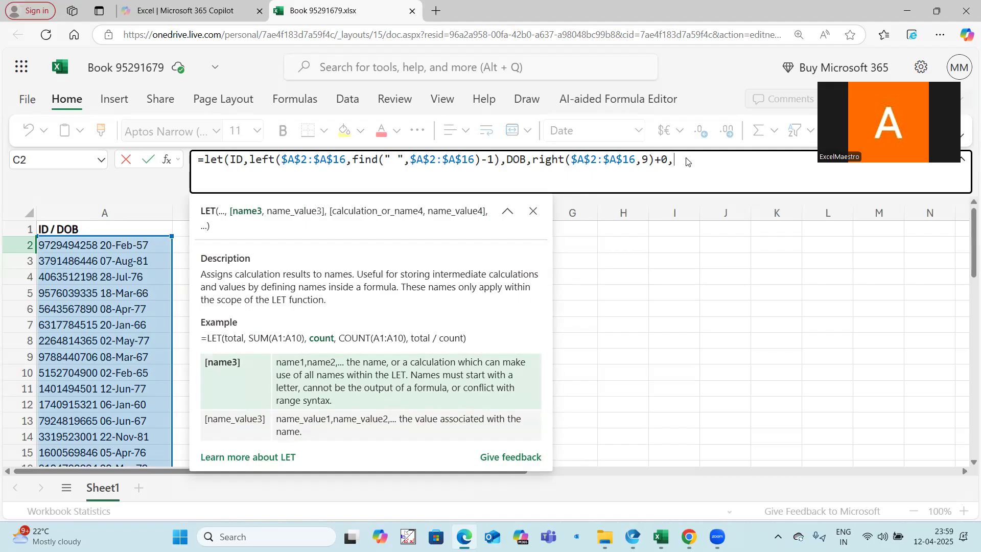
{"action": "type", "text": "Data"}
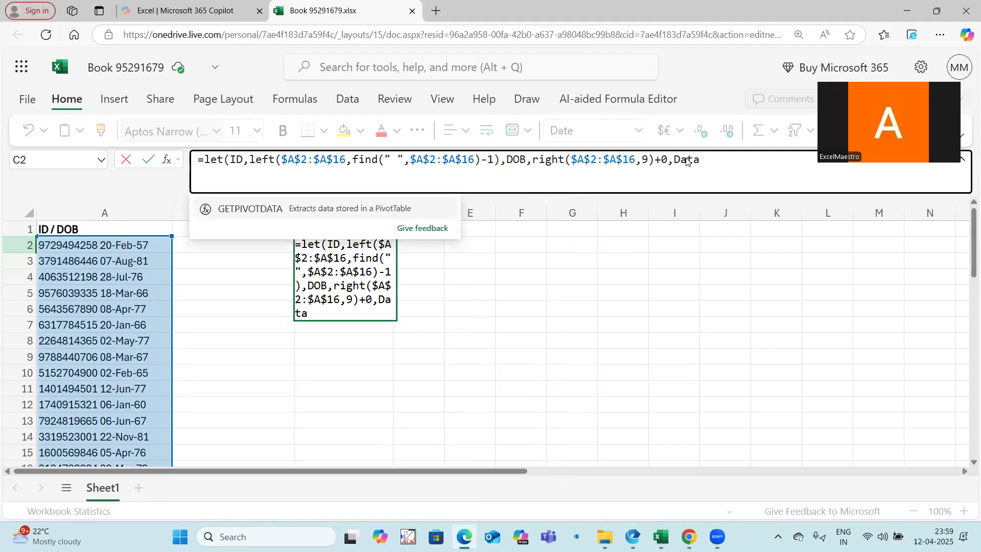
{"action": "type", "text": ",H"}
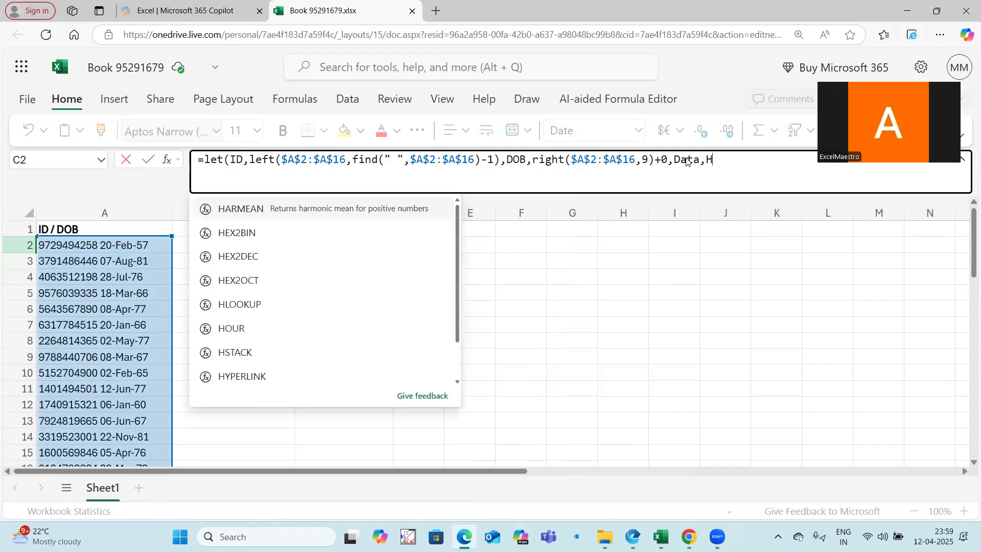
{"action": "type", "text": "stack("}
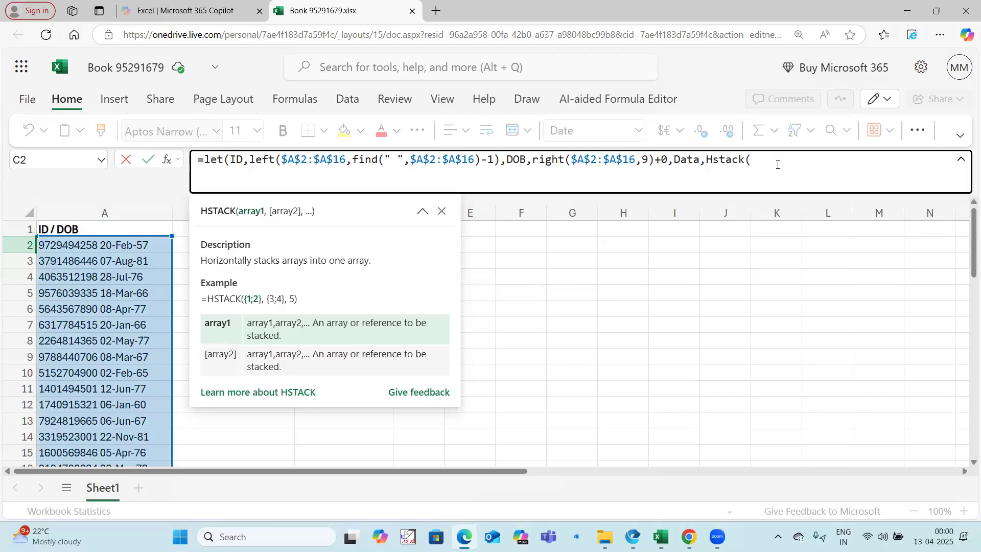
{"action": "type", "text": "ID,"}
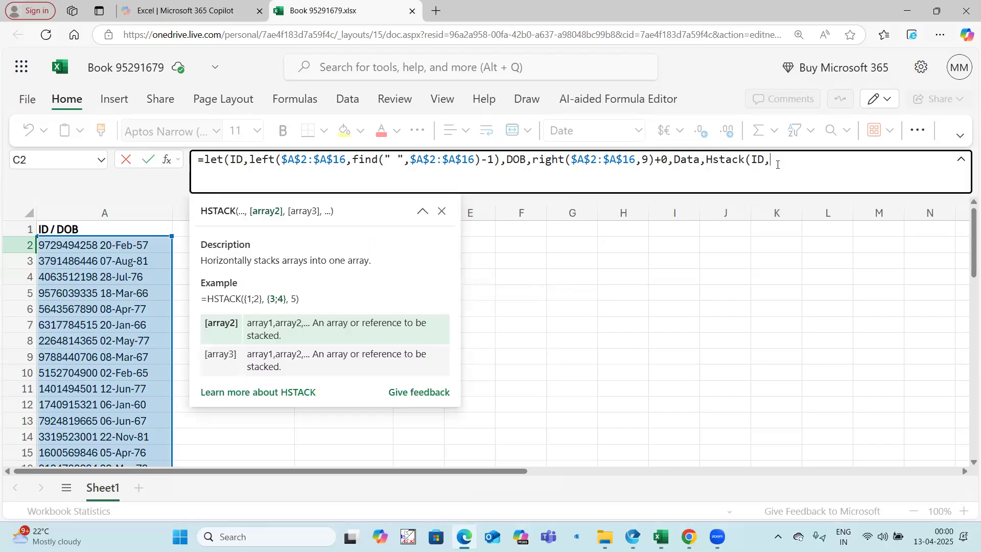
{"action": "type", "text": "DOB"}
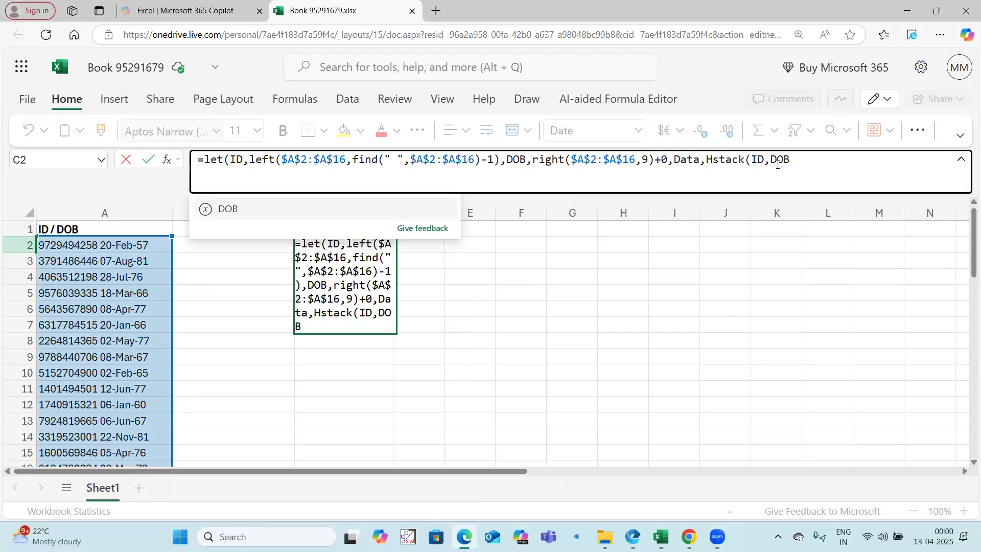
{"action": "type", "text": ")"}
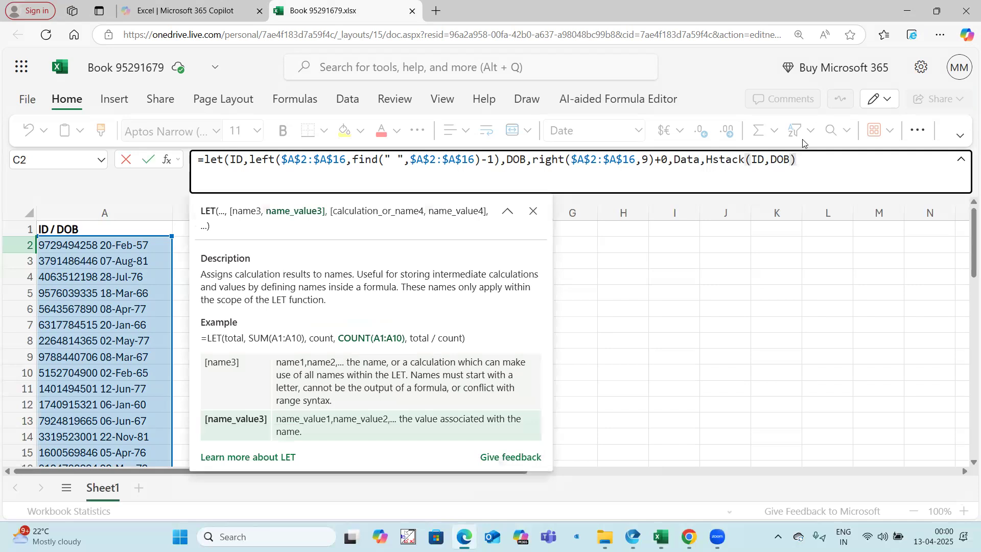
{"action": "type", "text": ",Data"}
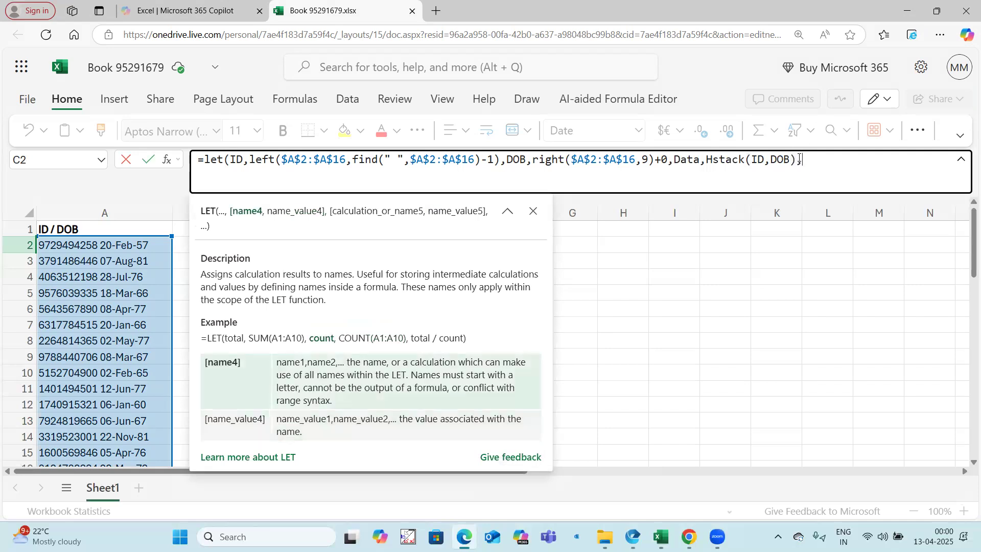
{"action": "type", "text": ")"}
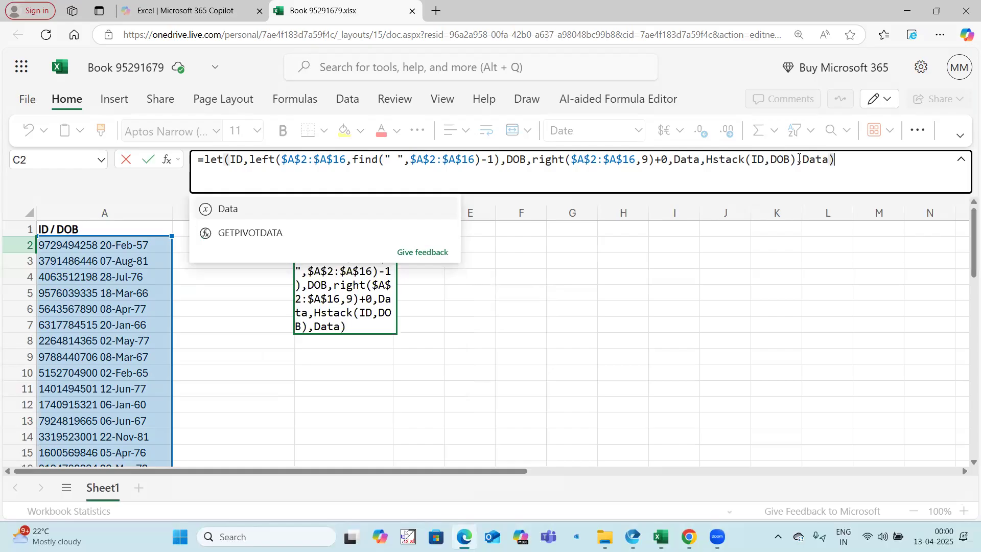
Return Data as the LET formula's final calculation, close the formula and enter it in C2
{"action": "key", "text": "Return"}
{"action": "scroll", "coordinate": [347, 307], "scroll_direction": "down", "scroll_amount": 3}
{"action": "scroll", "coordinate": [350, 332], "scroll_direction": "up", "scroll_amount": 3}
Format the spilled date-of-birth numbers in D2:D16 as dates
{"action": "left_click", "coordinate": [418, 244]}
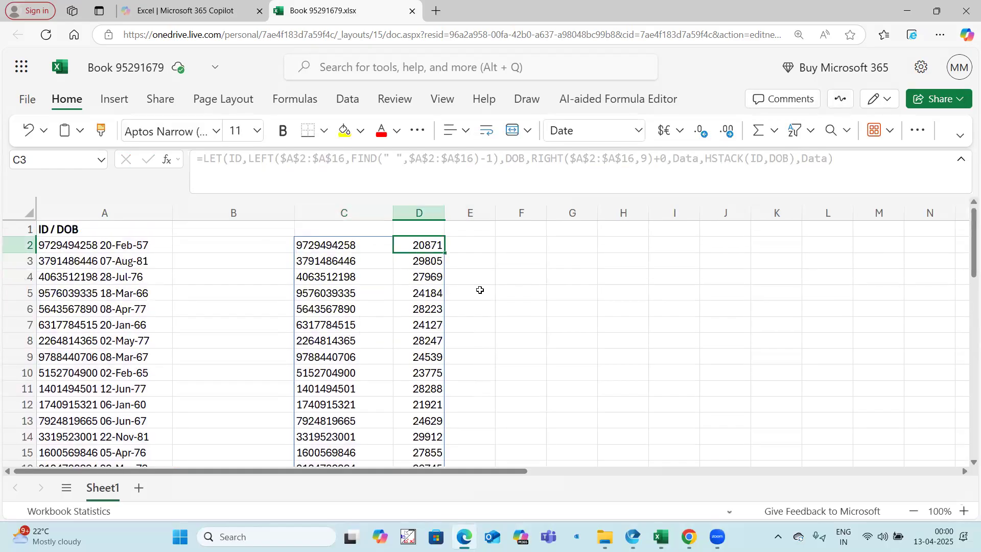
{"action": "key", "text": "ctrl+shift+Down"}
{"action": "key", "text": "ctrl+shift+3"}
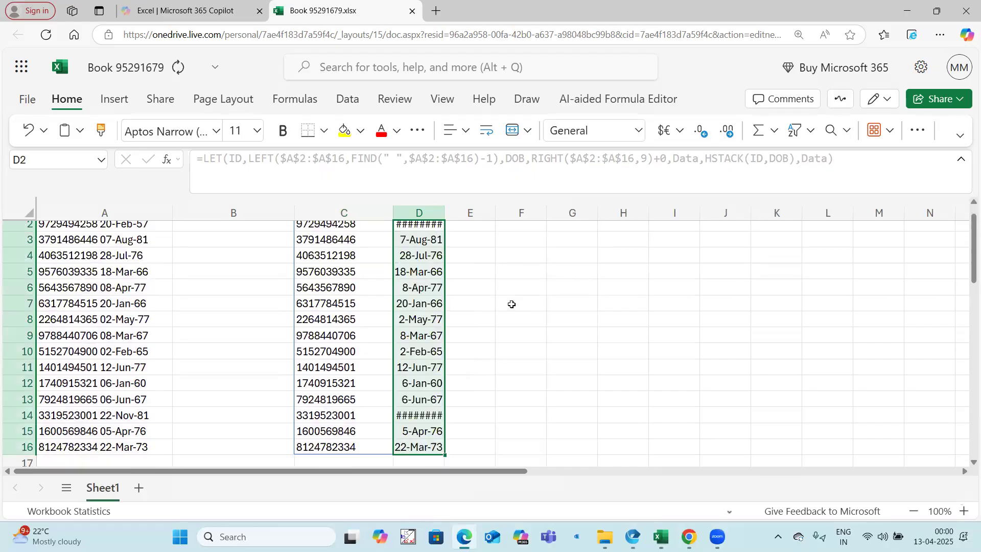
{"action": "scroll", "coordinate": [511, 305], "scroll_direction": "up", "scroll_amount": 1}
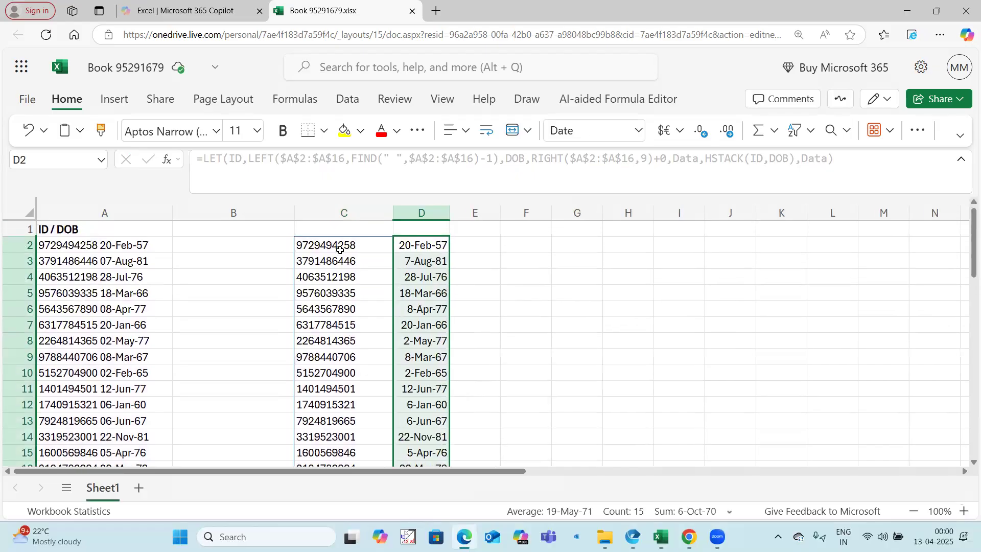
{"action": "left_click", "coordinate": [506, 257]}
In the C2 formula, replace the final Data argument with a new name Sorted and begin its value as SORTBY(Data,
{"action": "left_click", "coordinate": [358, 247]}
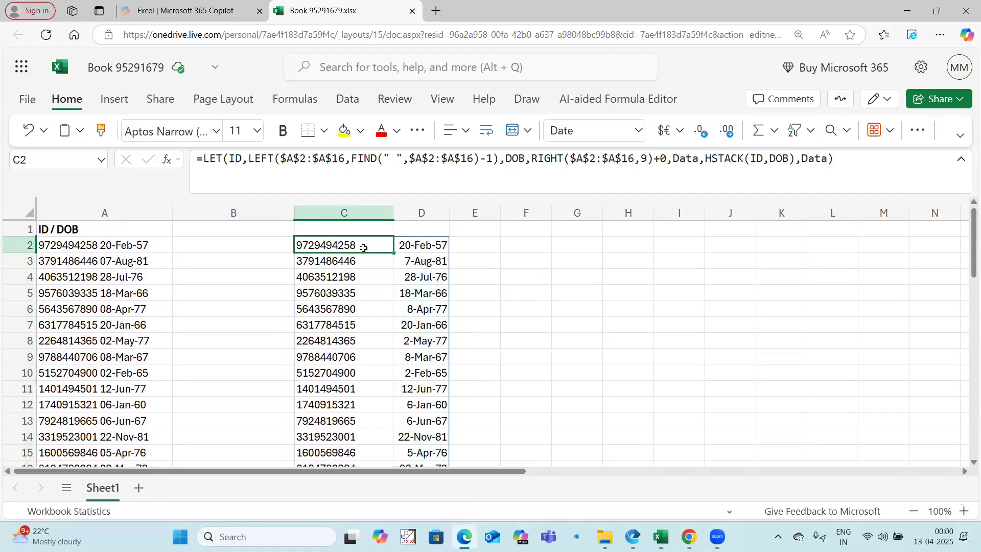
{"action": "left_click", "coordinate": [834, 159]}
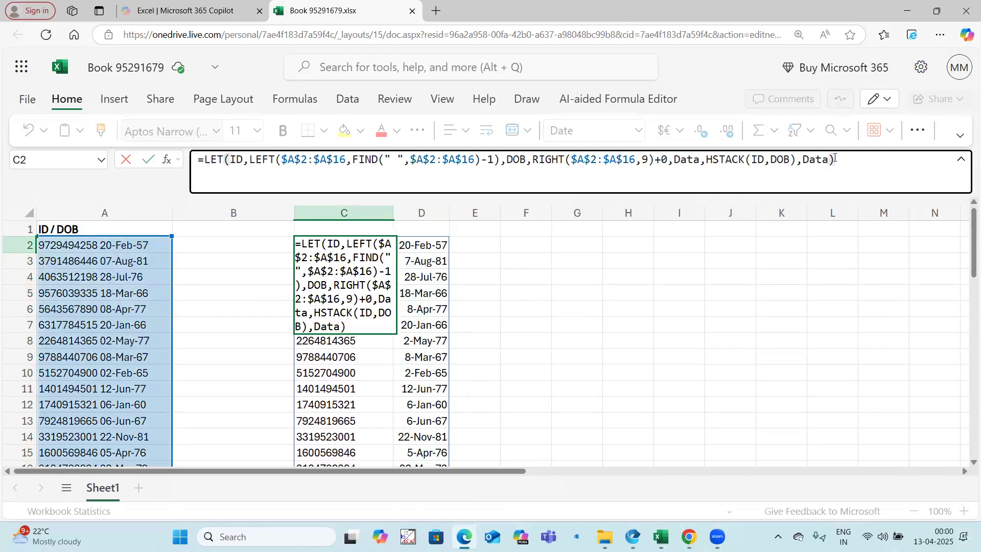
{"action": "key", "text": "BackSpace"}
{"action": "key", "text": "BackSpace"}
{"action": "key", "text": "BackSpace"}
{"action": "key", "text": "BackSpace"}
{"action": "key", "text": "BackSpace"}
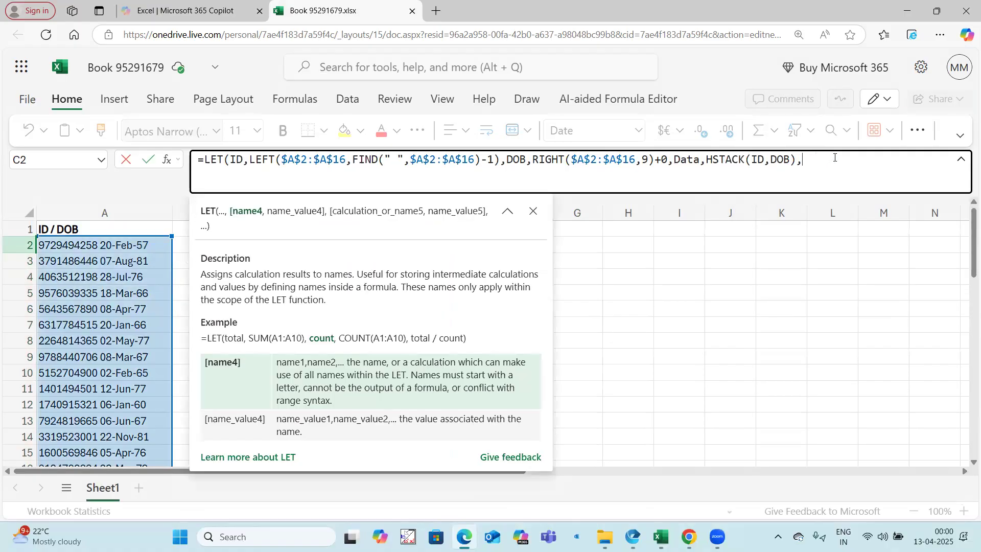
{"action": "type", "text": "Sorted"}
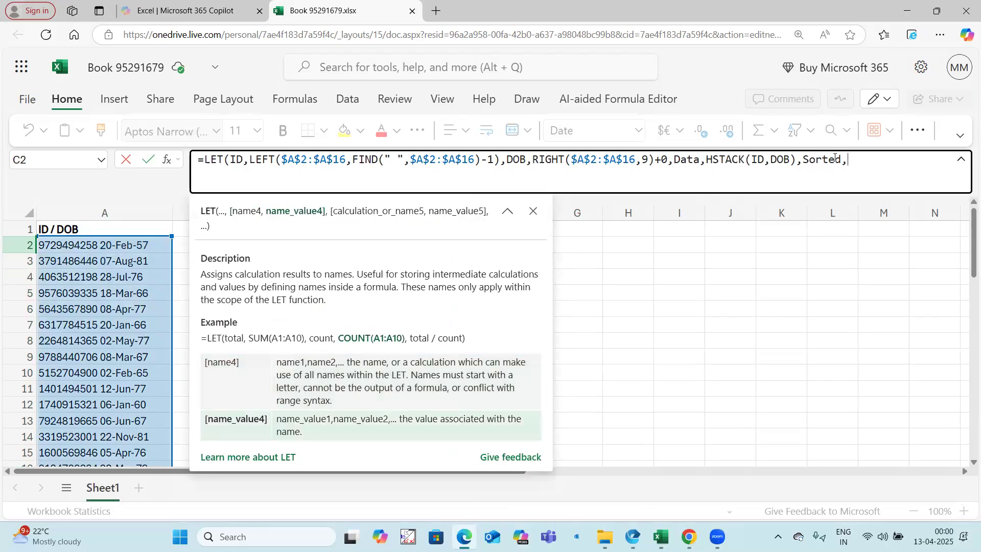
{"action": "type", "text": ",Sortby"}
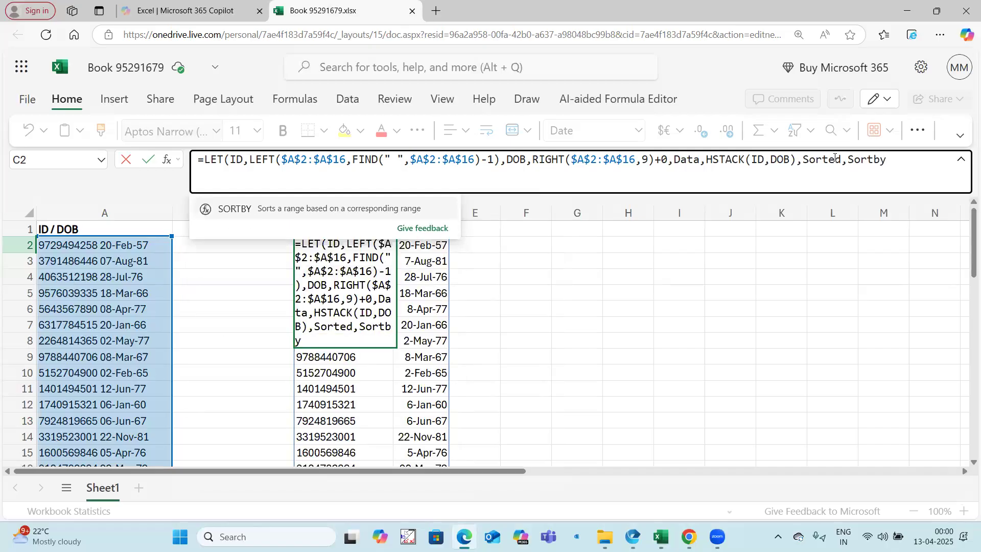
{"action": "type", "text": "("}
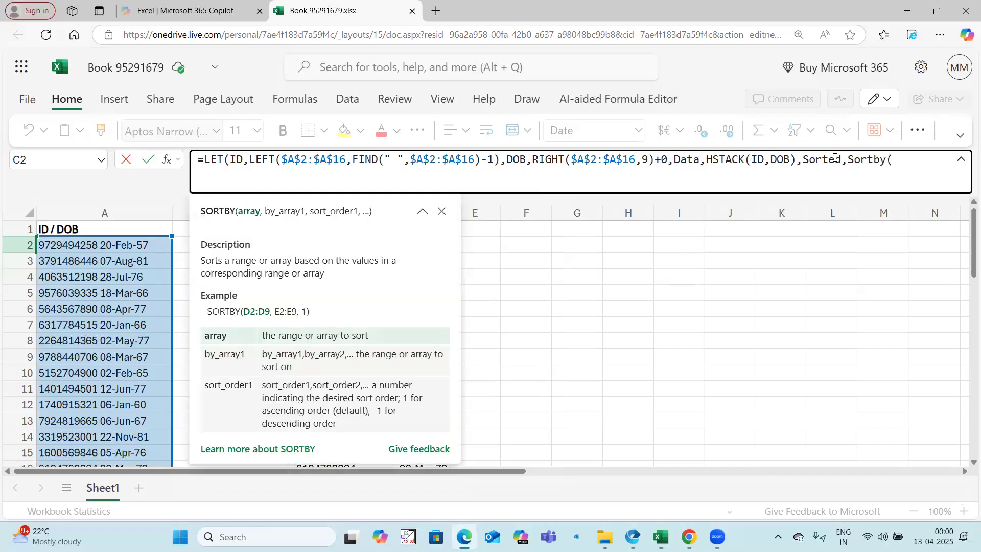
{"action": "type", "text": "Data,"}
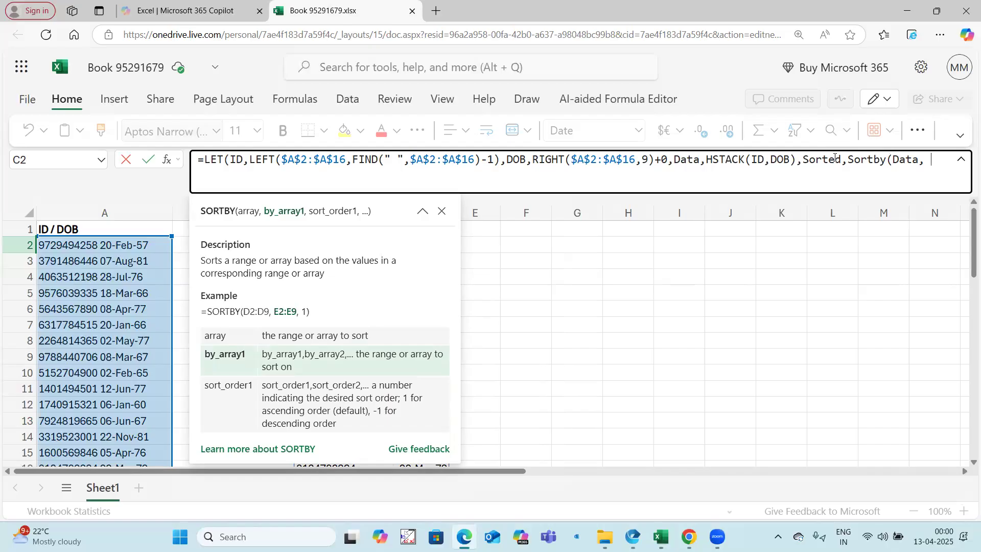
Set the SORTBY function's by_array argument to CHOOSECOLS(Data,2)
{"action": "type", "text": "Choose"}
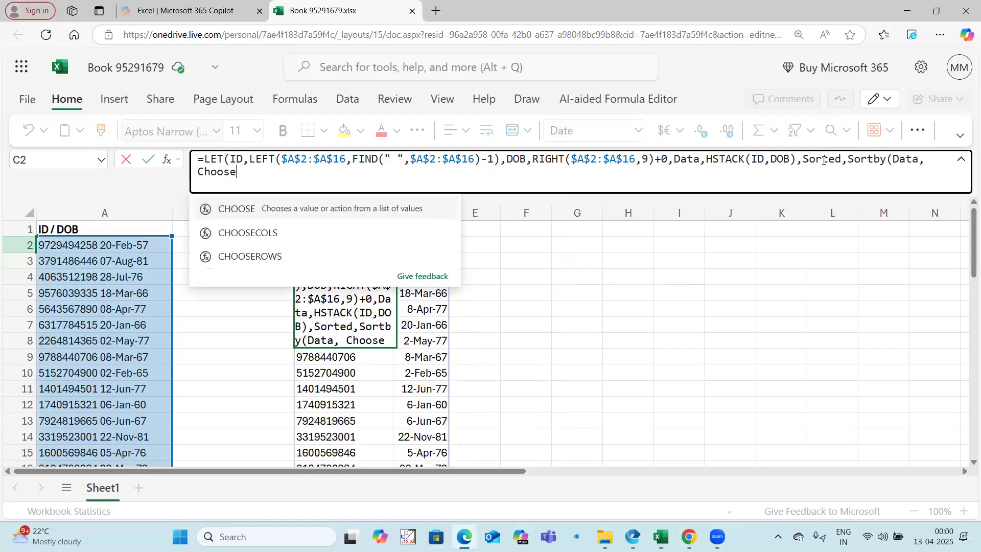
{"action": "left_click", "coordinate": [256, 233]}
{"action": "type", "text": "Data"}
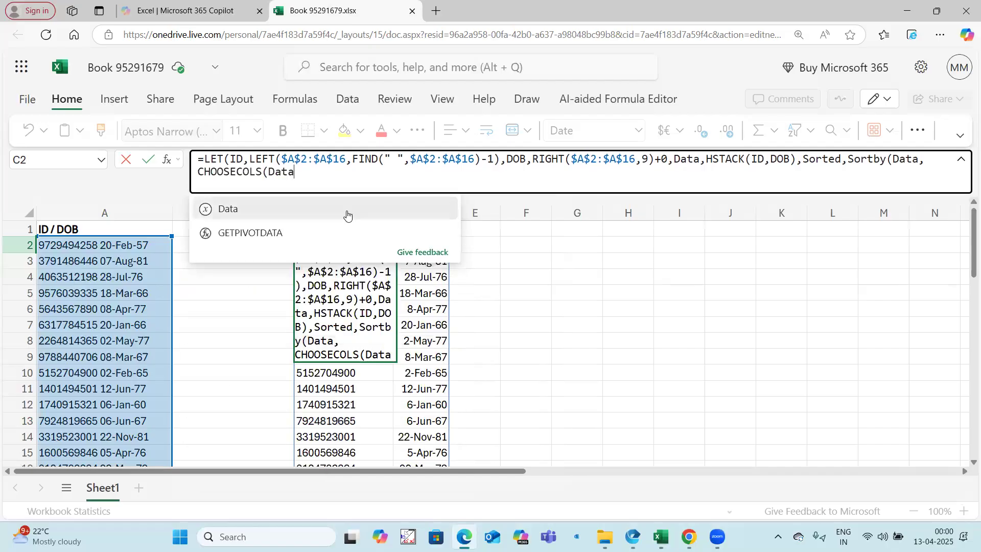
{"action": "type", "text": ",2)"}
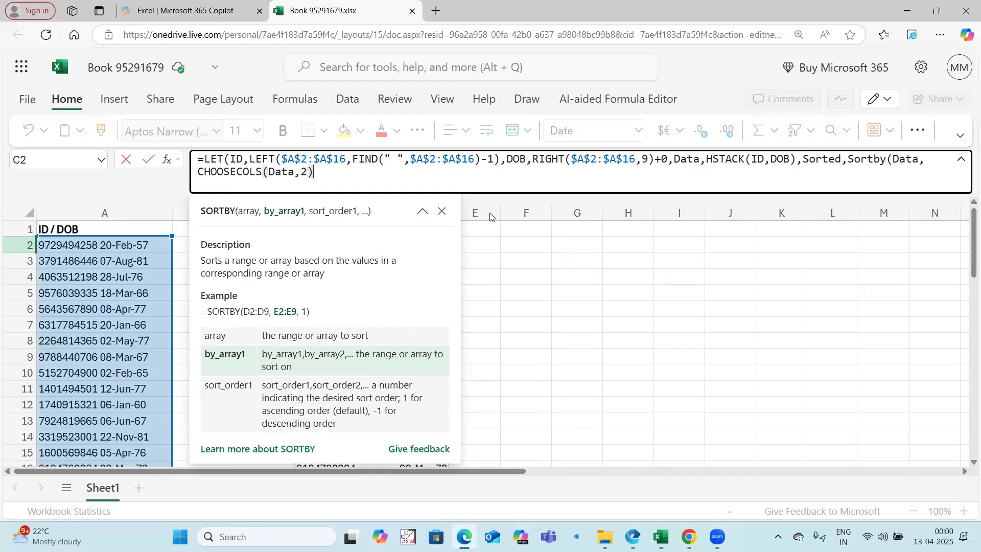
{"action": "double_click", "coordinate": [903, 160]}
{"action": "left_click", "coordinate": [317, 172]}
{"action": "left_click_drag", "start_coordinate": [318, 173], "coordinate": [198, 173]}
{"action": "left_click", "coordinate": [340, 175]}
Set the SORTBY order to descending (-1) and close the function
{"action": "type", "text": ","}
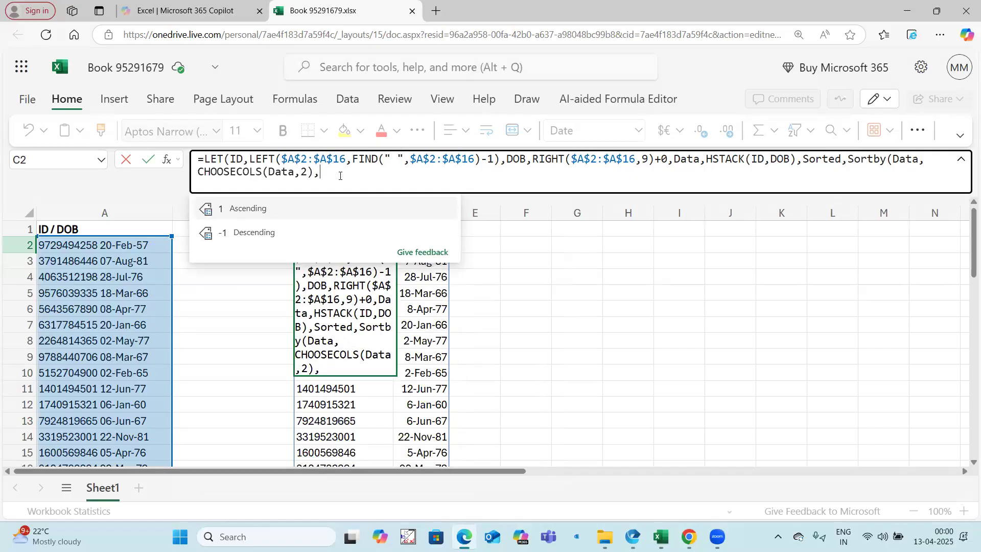
{"action": "double_click", "coordinate": [264, 232]}
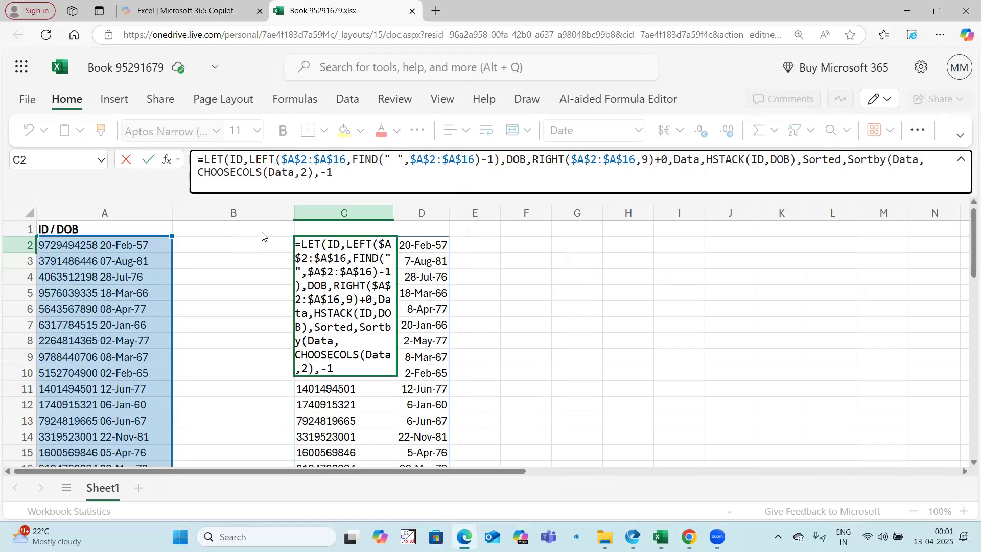
{"action": "left_click", "coordinate": [363, 174]}
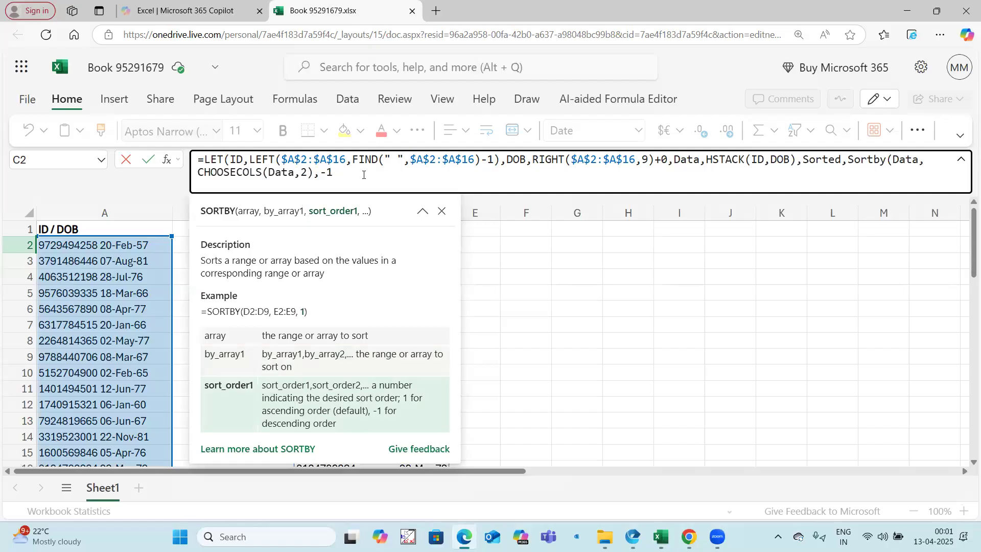
{"action": "type", "text": ")"}
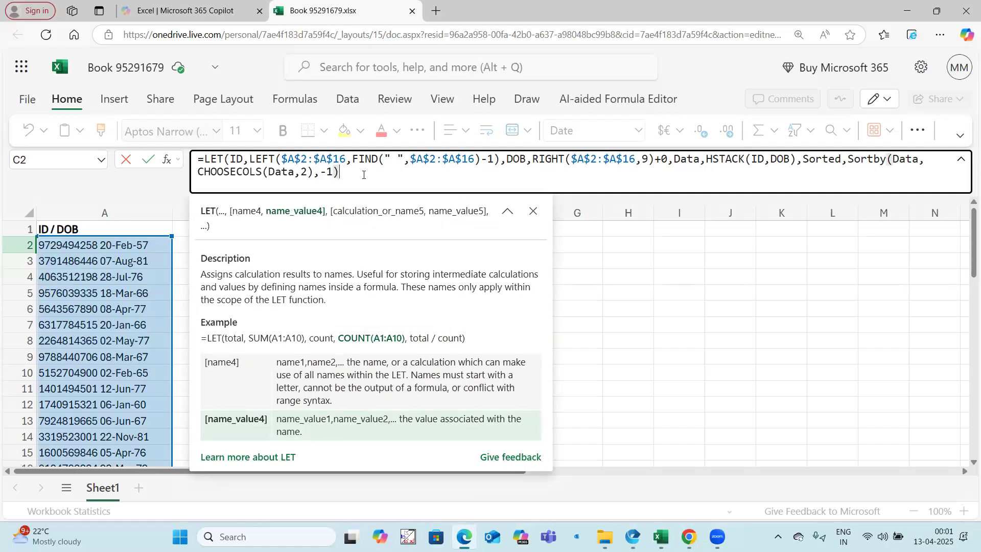
{"action": "type", "text": ","}
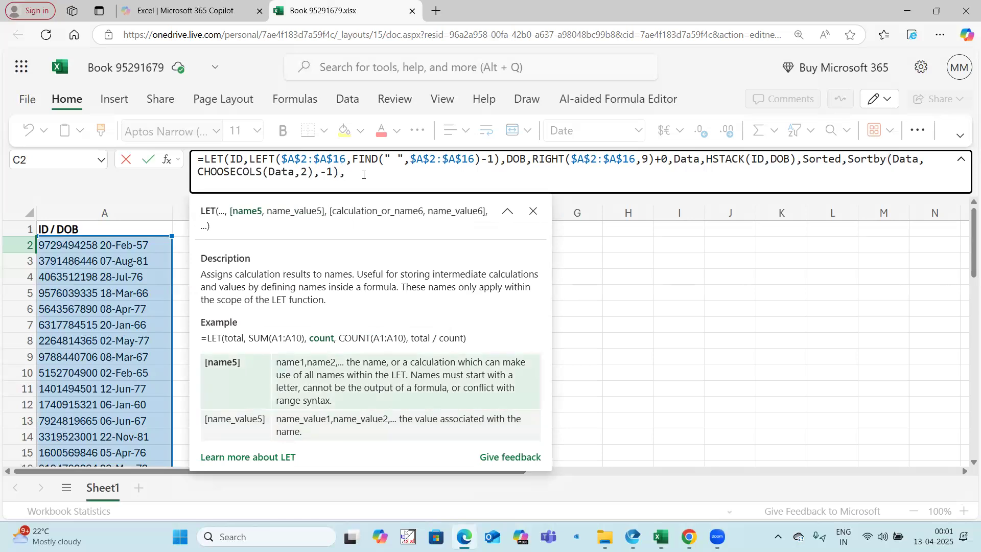
{"action": "type", "text": "Sorted"}
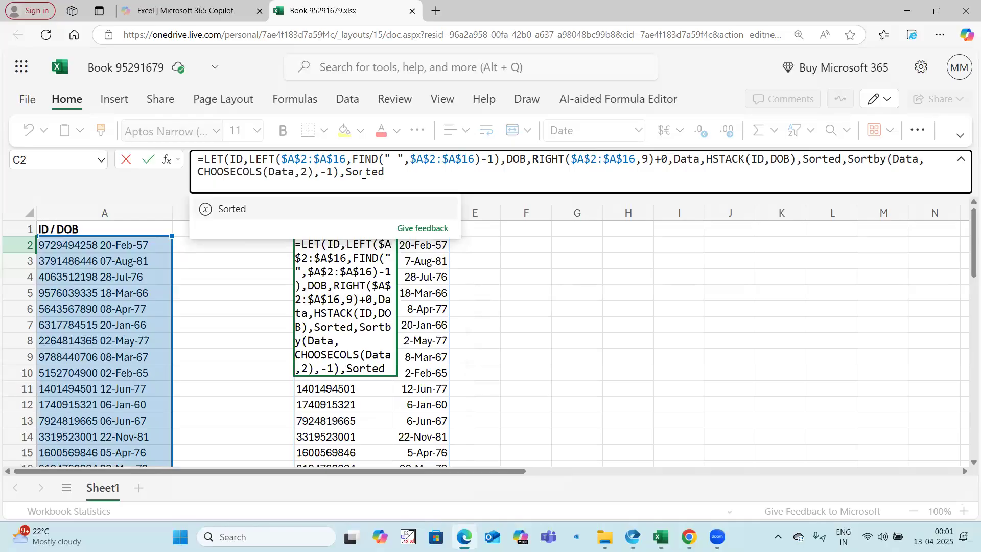
Return Sorted as the LET formula's final calculation, enter the formula and check the sorted list
{"action": "type", "text": ")"}
{"action": "key", "text": "Return"}
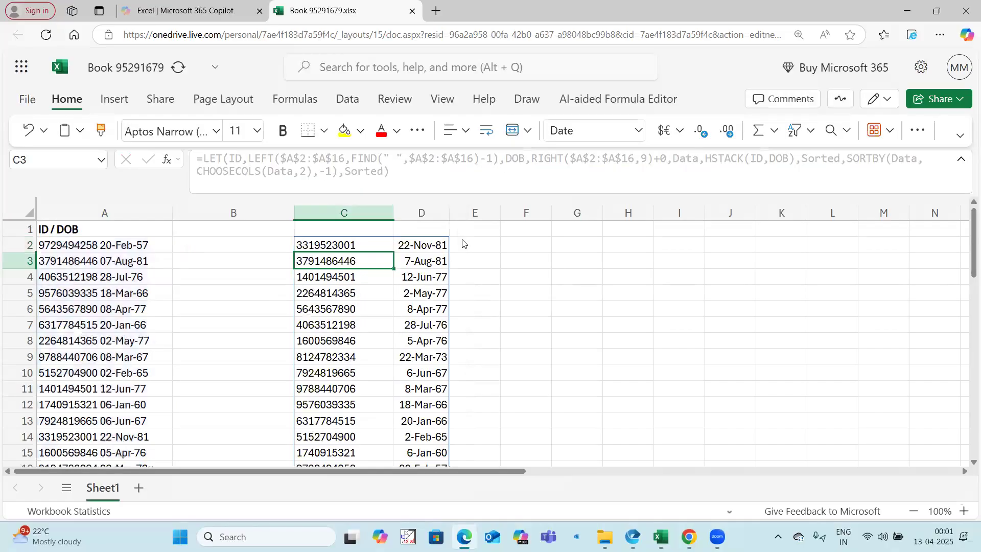
{"action": "scroll", "coordinate": [339, 279], "scroll_direction": "down", "scroll_amount": 3}
{"action": "scroll", "coordinate": [370, 368], "scroll_direction": "up", "scroll_amount": 3}
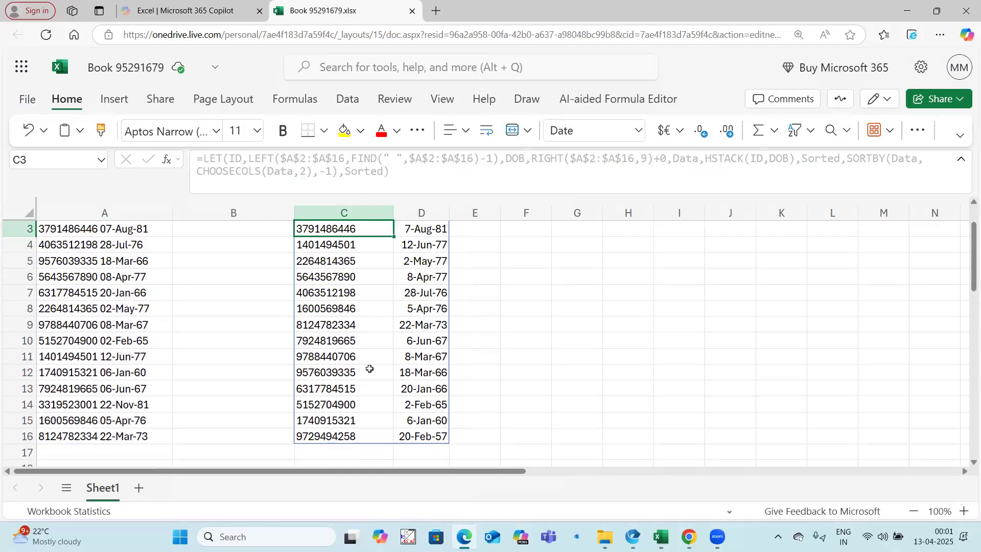
Fill source cell A14 and its matching sorted record in C2:D2 with yellow
{"action": "left_click", "coordinate": [469, 325]}
{"action": "left_click", "coordinate": [390, 249]}
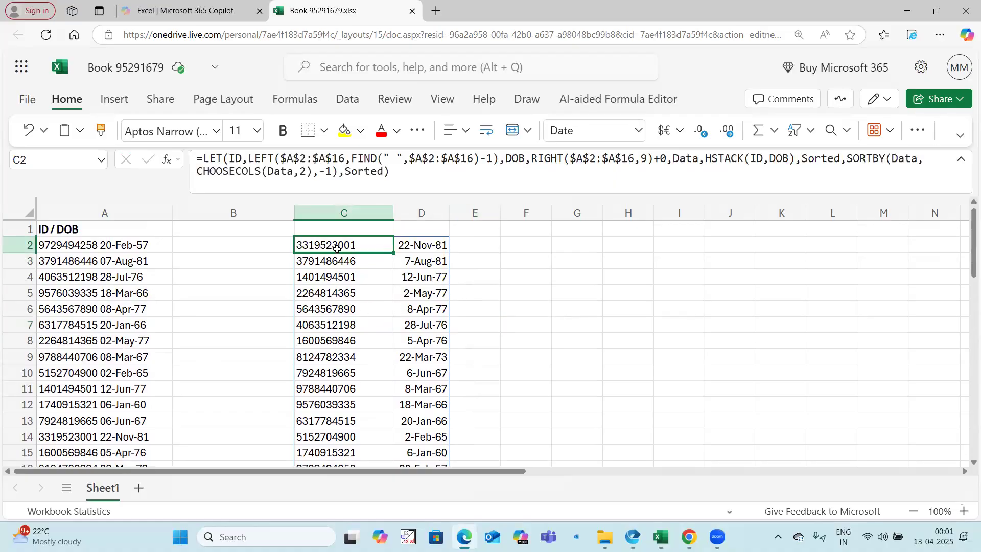
{"action": "left_click_drag", "start_coordinate": [337, 245], "coordinate": [416, 246]}
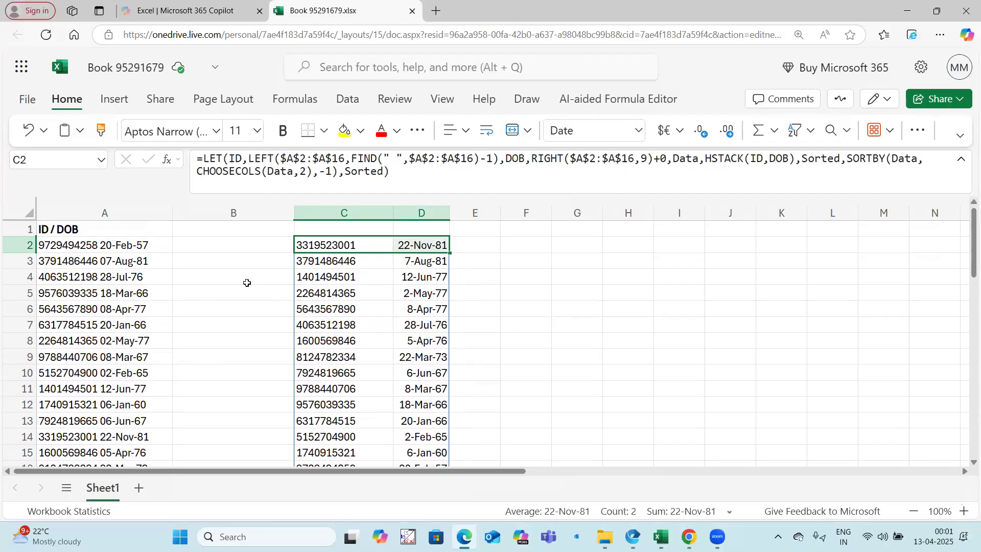
{"action": "left_click", "coordinate": [95, 438]}
{"action": "left_click", "coordinate": [344, 132]}
{"action": "left_click_drag", "start_coordinate": [333, 240], "coordinate": [416, 246]}
{"action": "left_click", "coordinate": [344, 131]}
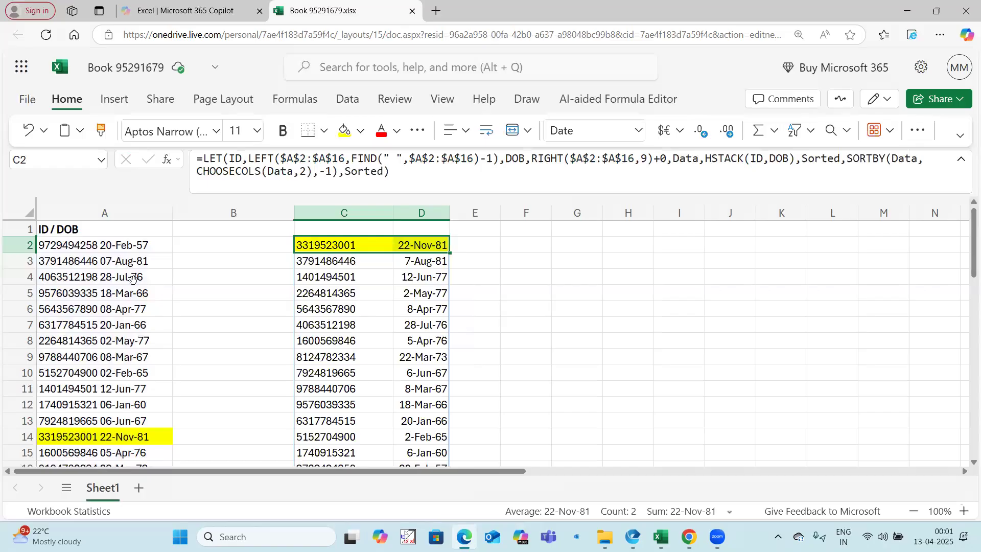
Fill source cell A5 and its matching sorted record in C12:D12 with yellow
{"action": "left_click", "coordinate": [132, 293]}
{"action": "left_click", "coordinate": [344, 131]}
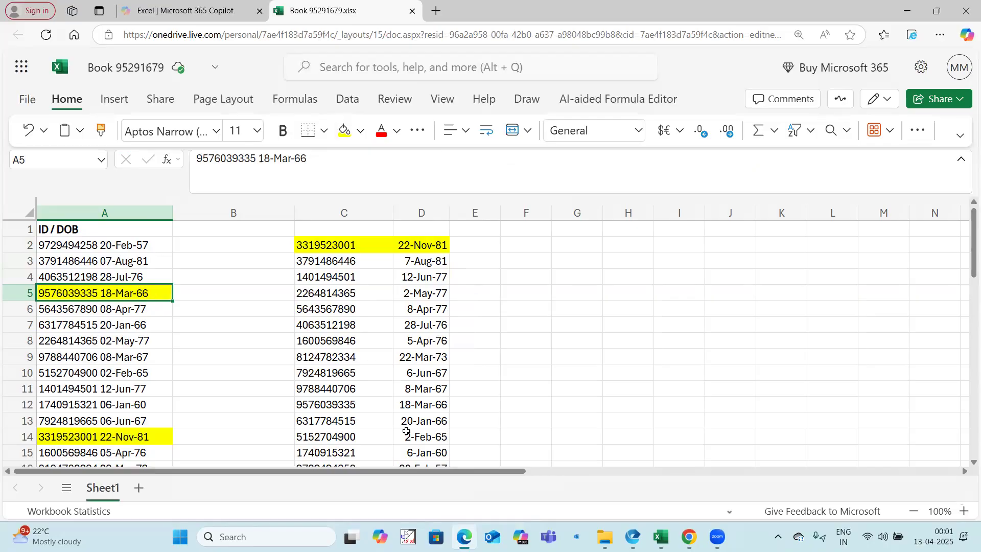
{"action": "left_click_drag", "start_coordinate": [343, 407], "coordinate": [422, 405]}
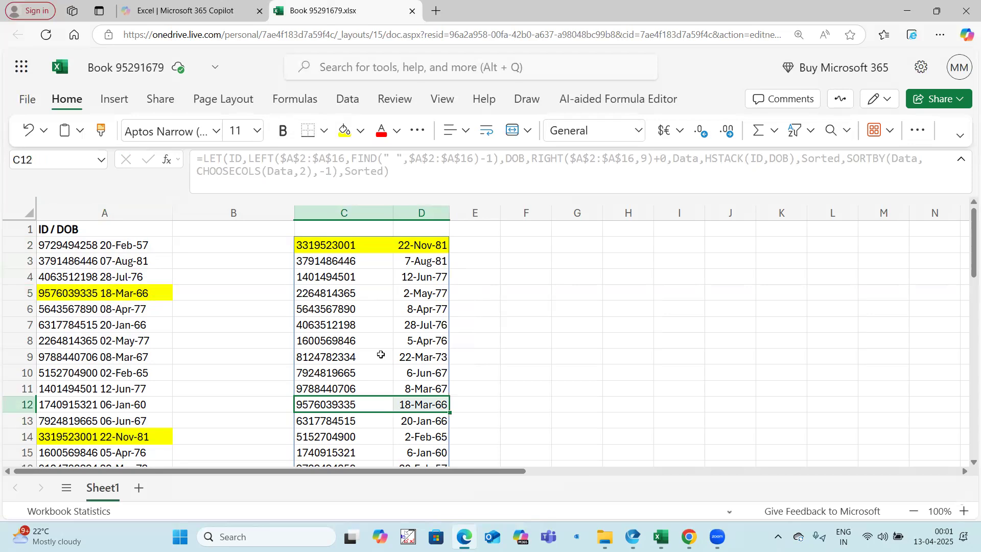
{"action": "left_click", "coordinate": [344, 131]}
{"action": "left_click", "coordinate": [490, 276]}
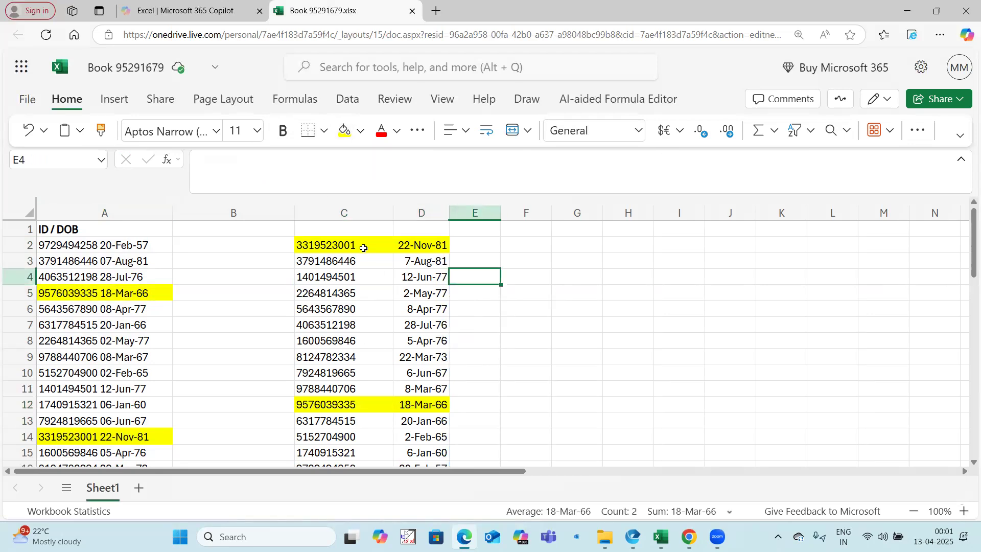
Change the SORTBY order in C2's LET formula to ascending (1) and enter the formula
{"action": "left_click", "coordinate": [363, 246]}
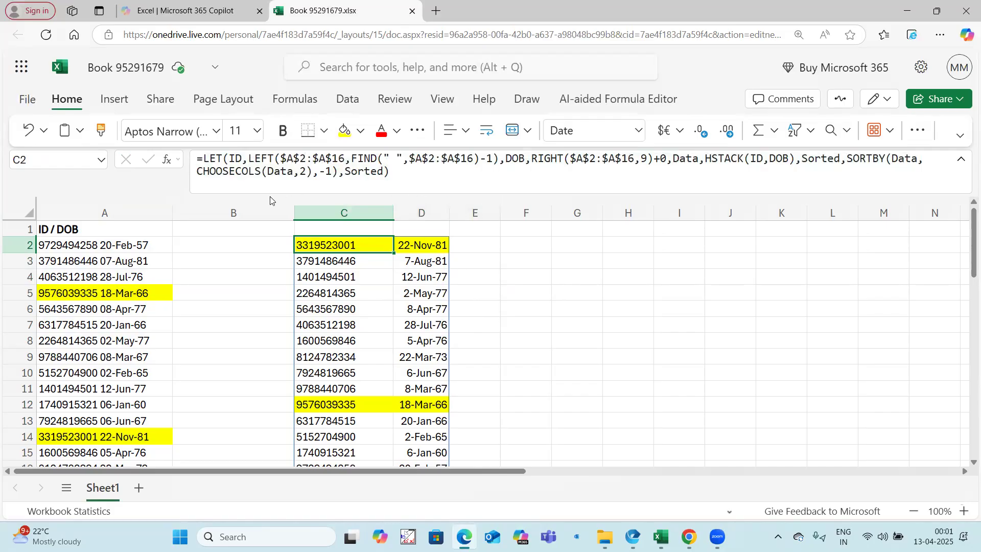
{"action": "mouse_move", "coordinate": [376, 172]}
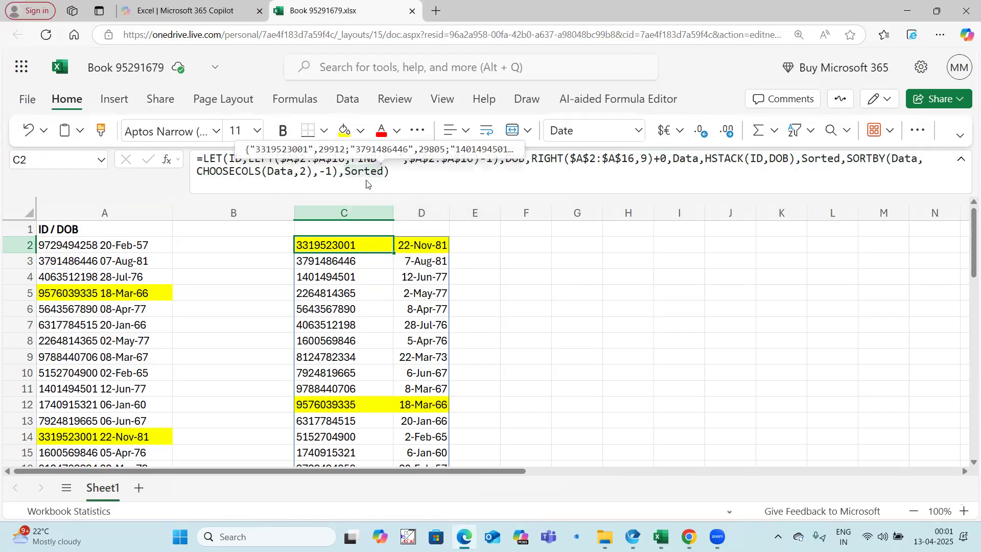
{"action": "left_click", "coordinate": [334, 173]}
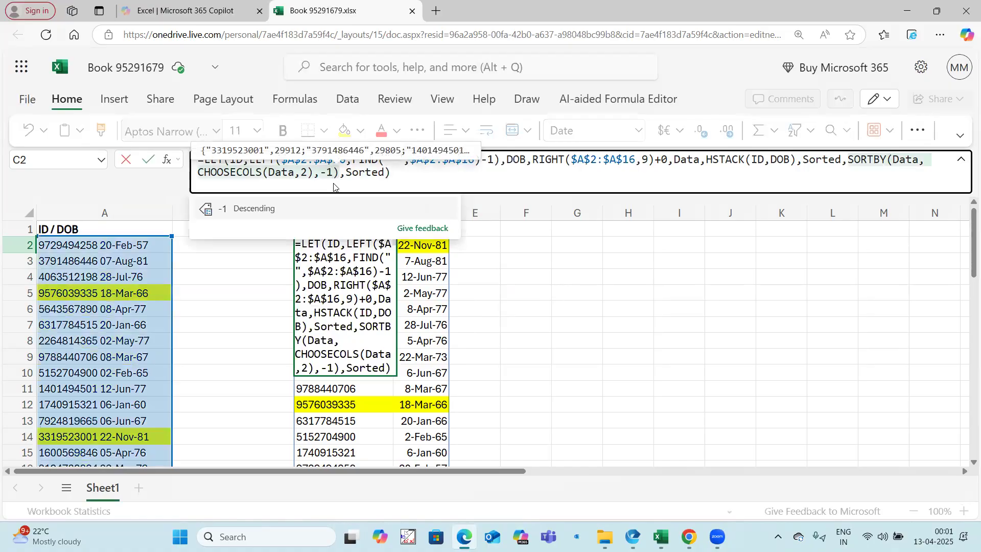
{"action": "key", "text": "BackSpace"}
{"action": "key", "text": "BackSpace"}
{"action": "type", "text": "1"}
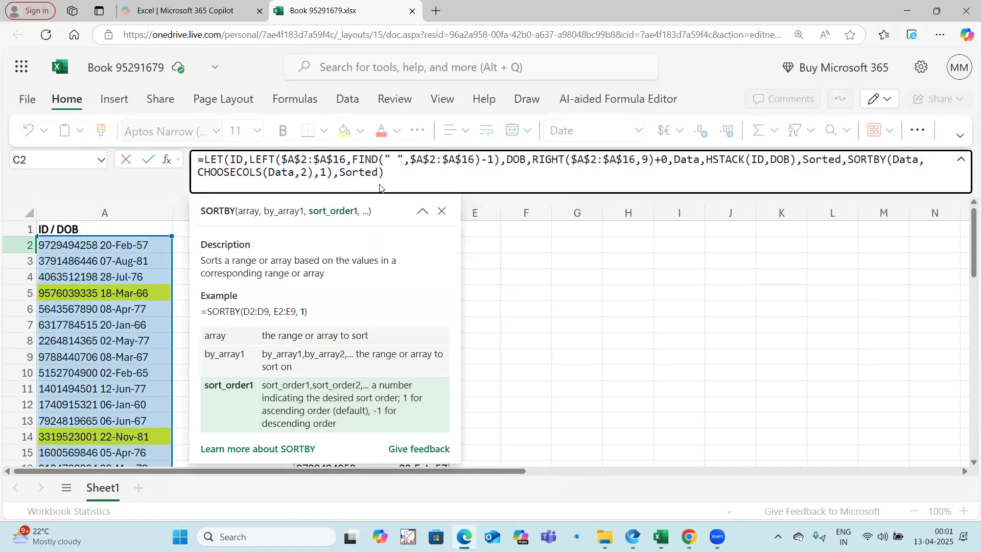
{"action": "key", "text": "Return"}
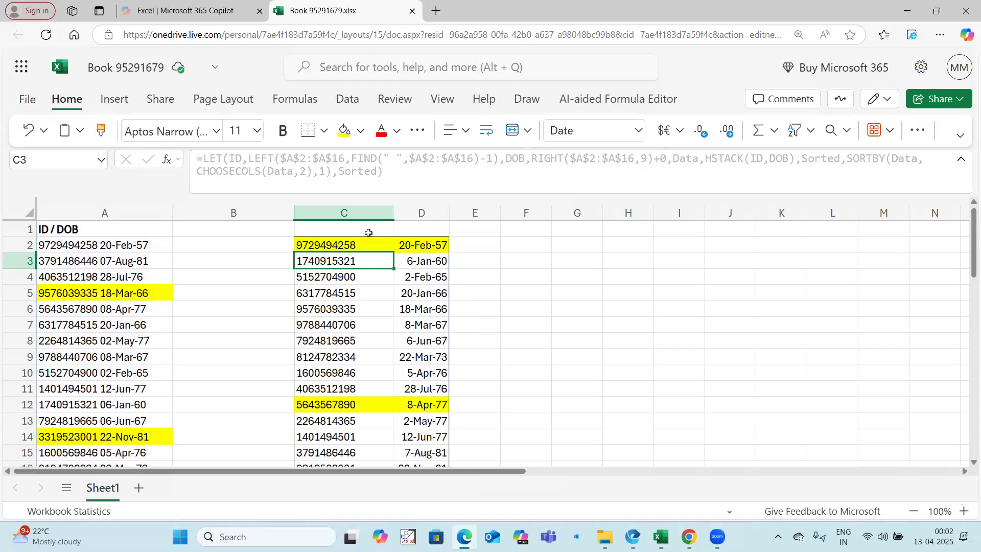
Wrap CHOOSECOLS(Data,2) in a MONTH function in C2's formula to sort by birth month, and enter it
{"action": "left_click", "coordinate": [356, 245]}
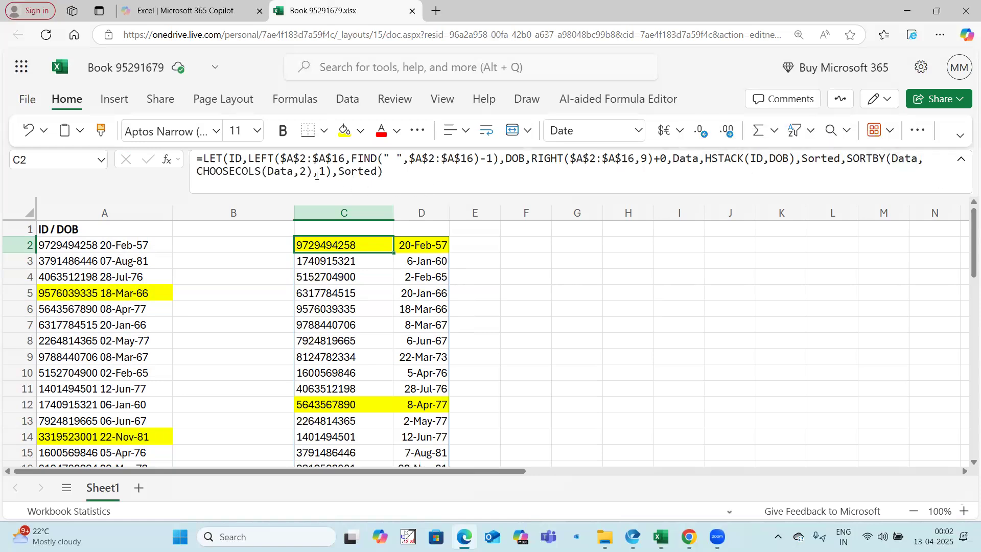
{"action": "left_click_drag", "start_coordinate": [313, 173], "coordinate": [201, 172]}
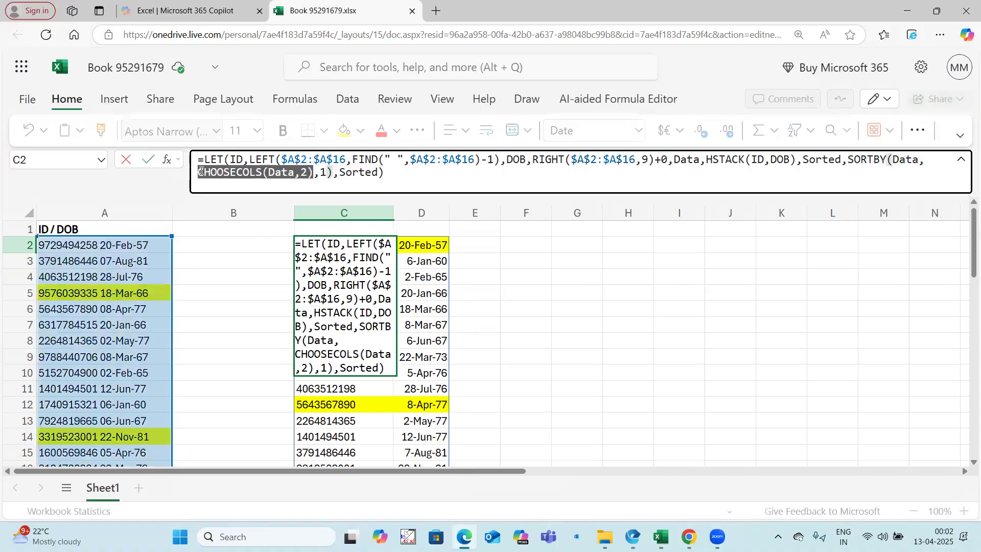
{"action": "left_click", "coordinate": [202, 181]}
{"action": "type", "text": "month("}
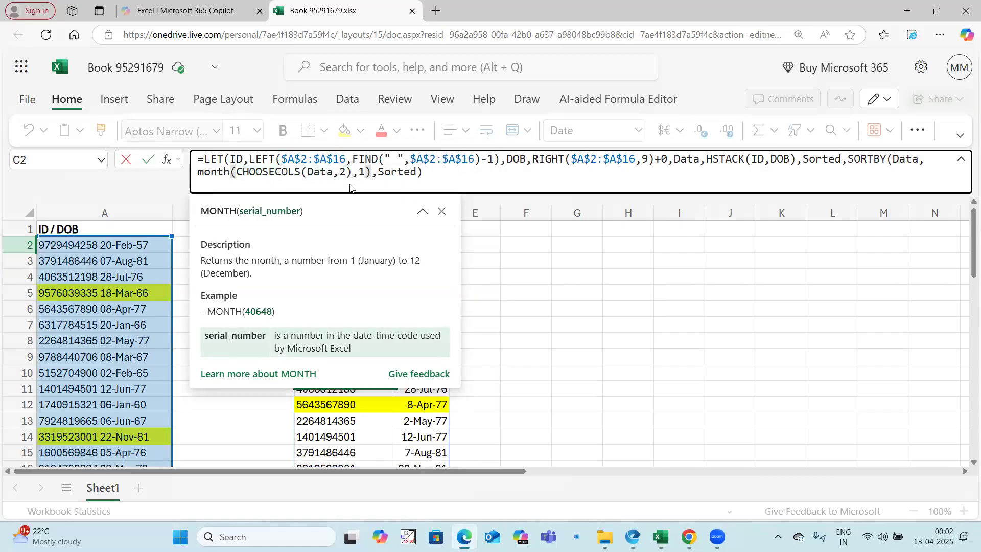
{"action": "type", "text": ")"}
{"action": "key", "text": "Return"}
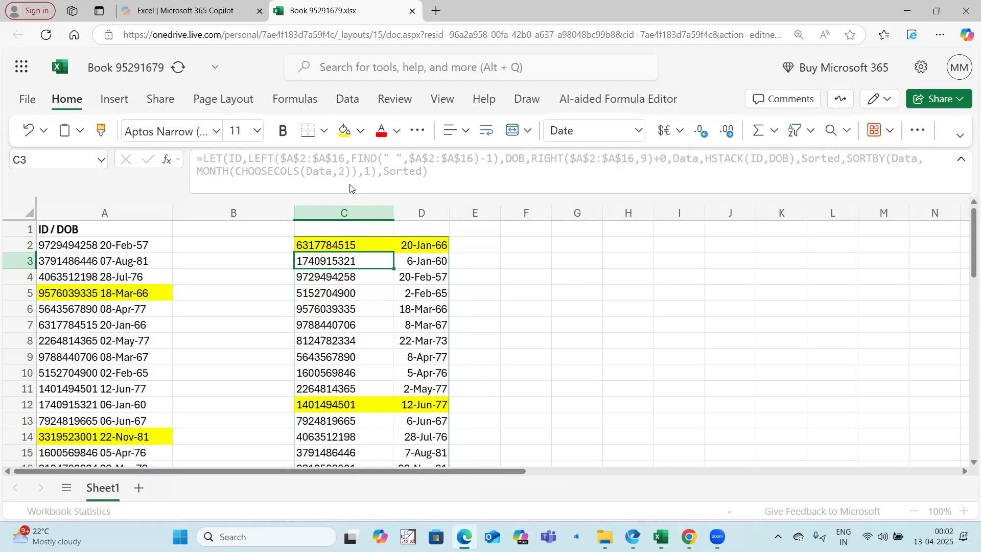
Examine the order of months in the sorted records in C2:D16 and review the formula in C2
{"action": "left_click", "coordinate": [485, 261]}
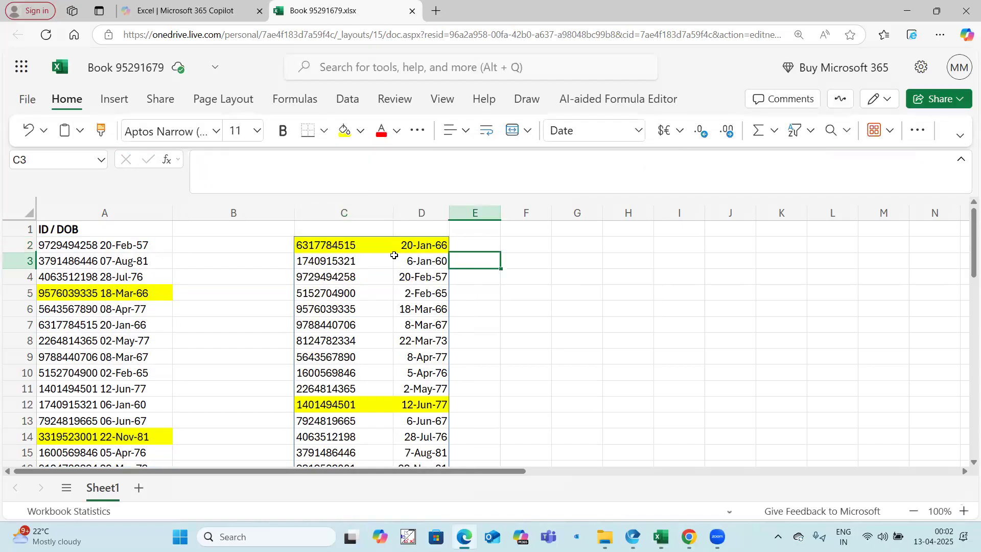
{"action": "left_click", "coordinate": [371, 244]}
{"action": "left_click_drag", "start_coordinate": [423, 246], "coordinate": [430, 321]}
{"action": "scroll", "coordinate": [429, 412], "scroll_direction": "down", "scroll_amount": 3}
{"action": "scroll", "coordinate": [381, 302], "scroll_direction": "up", "scroll_amount": 3}
{"action": "left_click", "coordinate": [352, 244]}
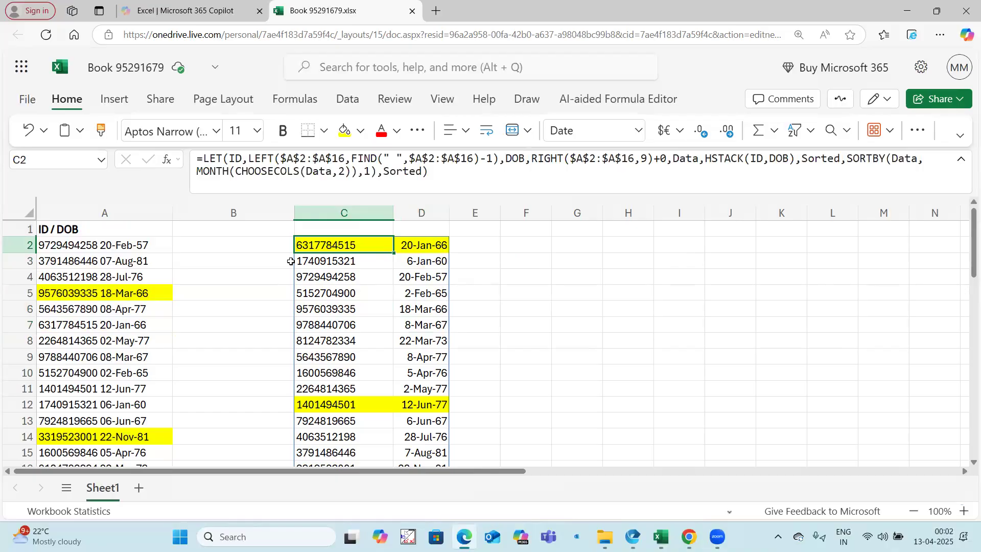
{"action": "mouse_move", "coordinate": [226, 159]}
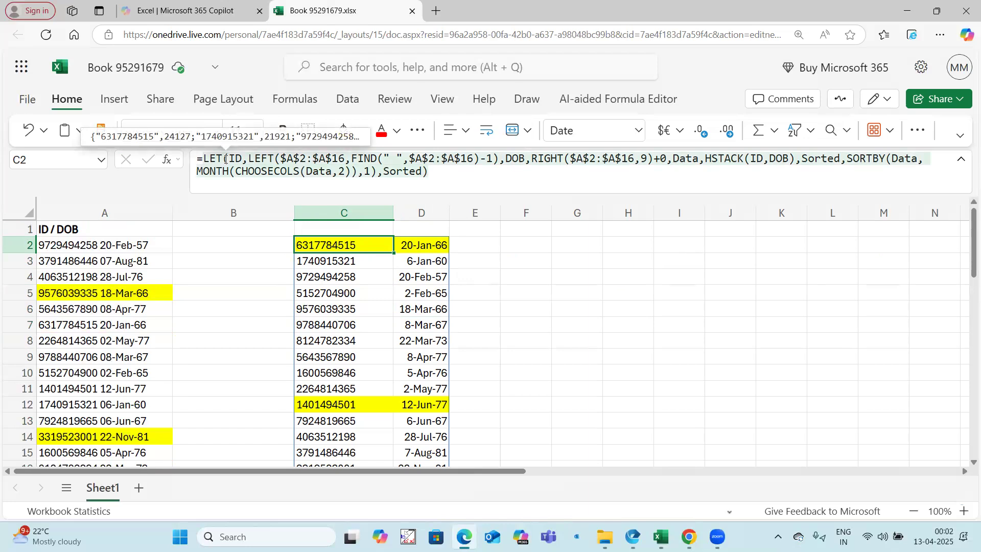
{"action": "left_click", "coordinate": [266, 248]}
{"action": "left_click", "coordinate": [357, 243]}
{"action": "left_click_drag", "start_coordinate": [357, 244], "coordinate": [426, 333]}
{"action": "scroll", "coordinate": [413, 301], "scroll_direction": "up", "scroll_amount": 1}
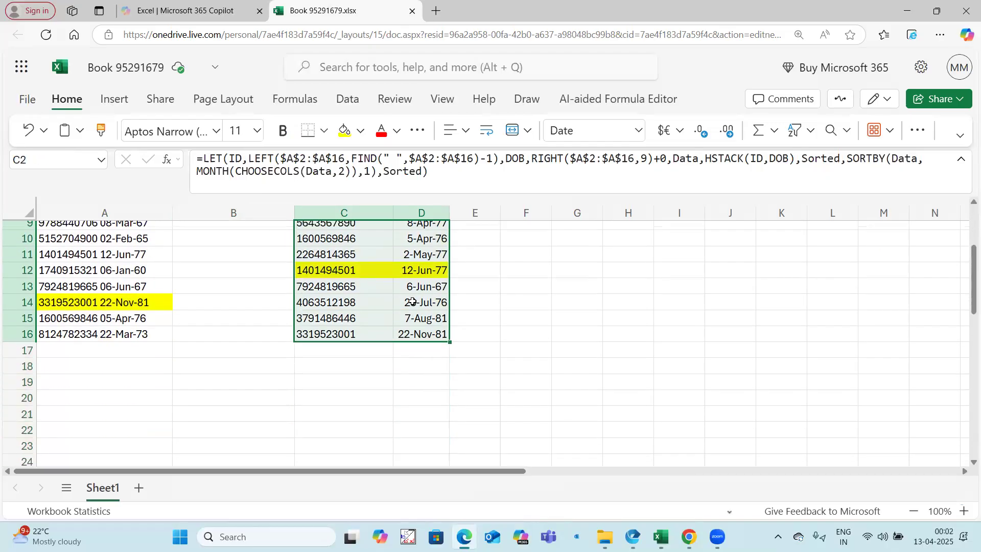
{"action": "scroll", "coordinate": [413, 302], "scroll_direction": "up", "scroll_amount": 3}
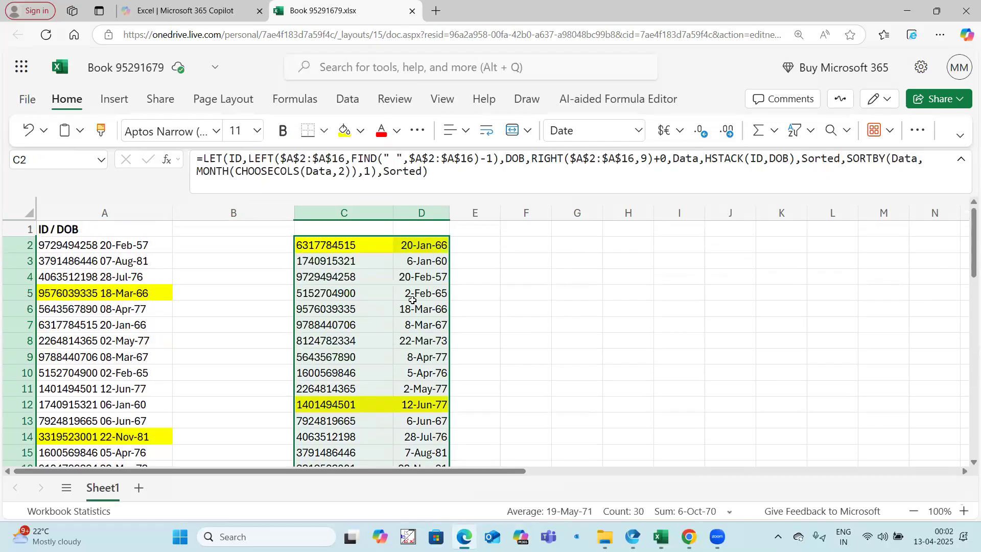
Copy the complete LET formula from C2 and enter it in J2
{"action": "left_click", "coordinate": [356, 245]}
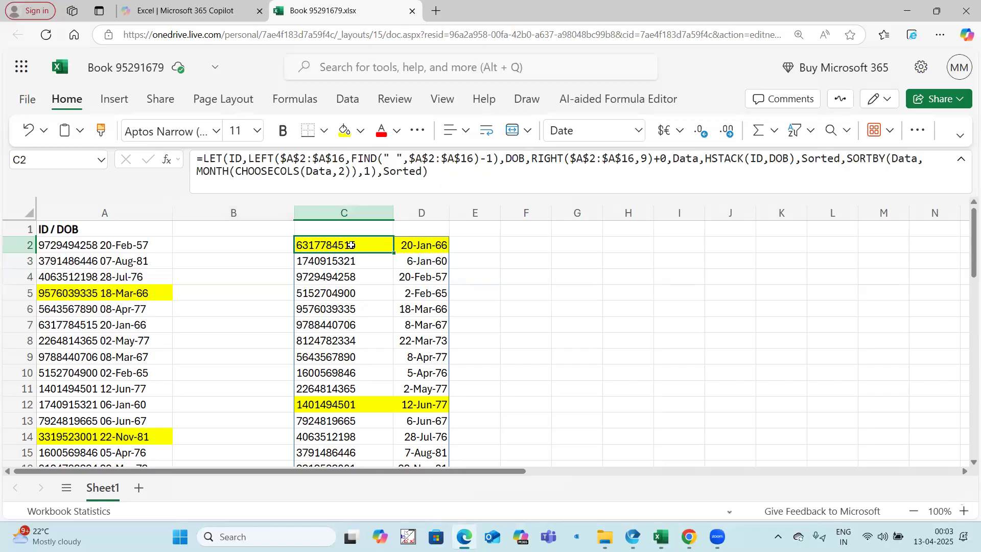
{"action": "left_click_drag", "start_coordinate": [208, 159], "coordinate": [465, 185]}
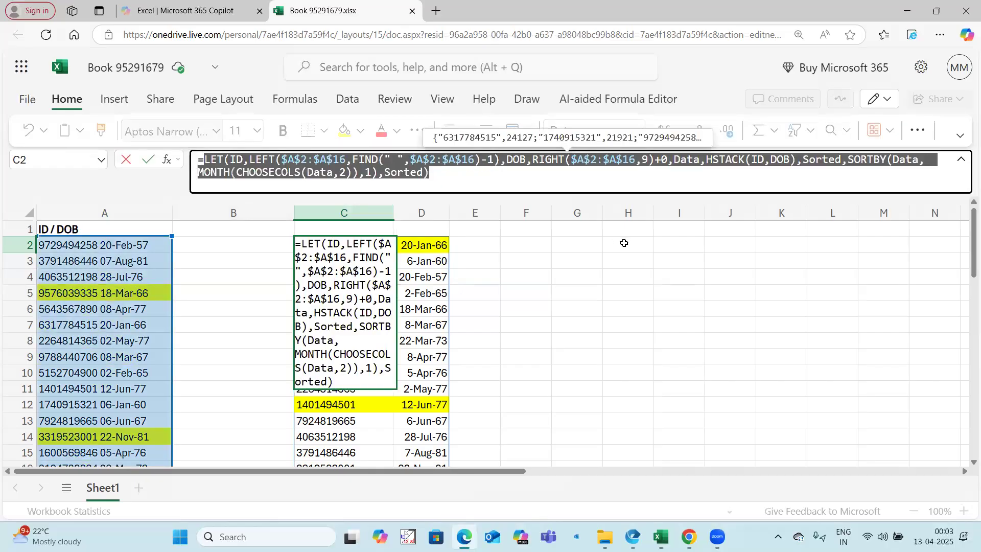
{"action": "key", "text": "Escape"}
{"action": "left_click", "coordinate": [713, 250]}
{"action": "type", "text": "="}
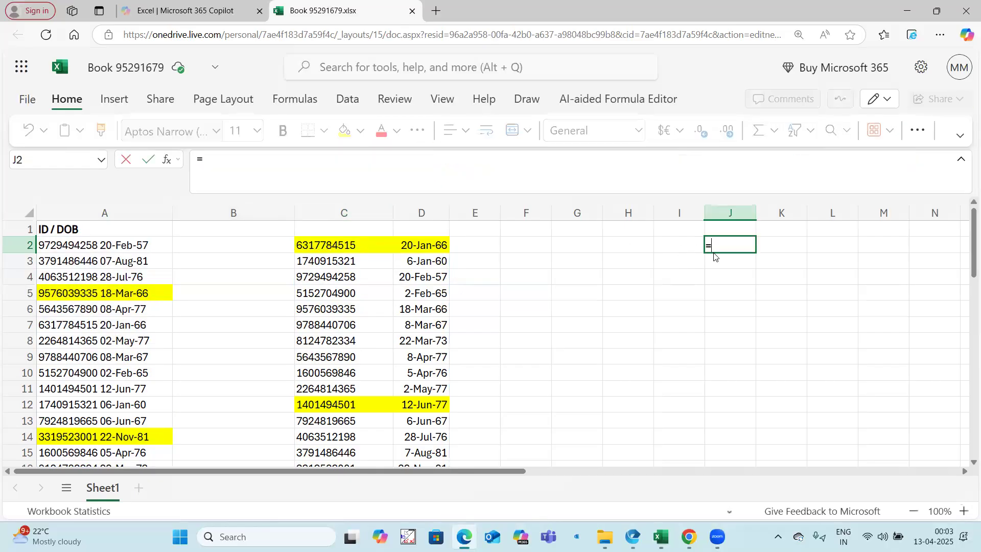
{"action": "key", "text": "ctrl+v"}
{"action": "key", "text": "Return"}
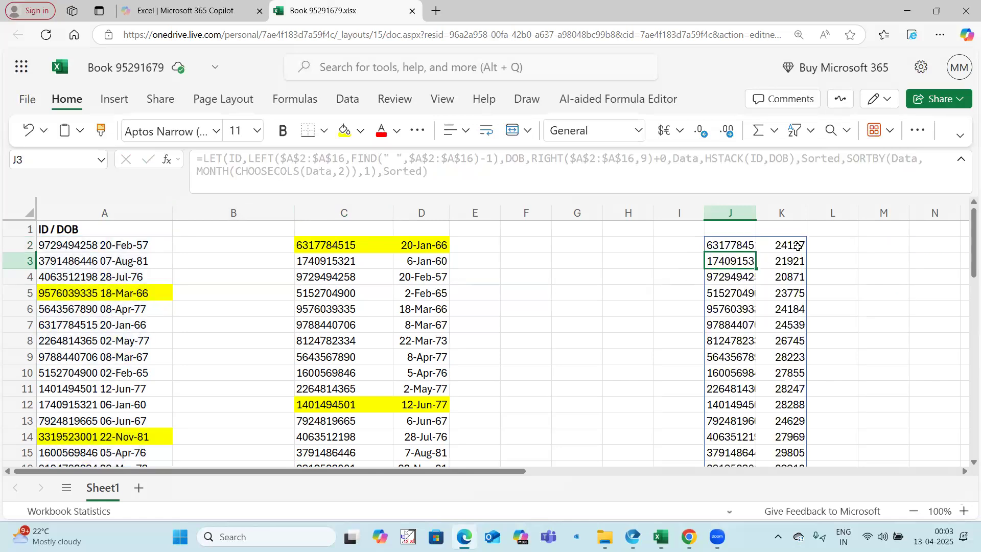
Format the spilled serial numbers in column K, from K2 to the end of the list, as dates
{"action": "left_click", "coordinate": [791, 245]}
{"action": "key", "text": "ctrl+shift+Down"}
{"action": "key", "text": "ctrl+shift+3"}
{"action": "scroll", "coordinate": [593, 256], "scroll_direction": "up", "scroll_amount": 1}
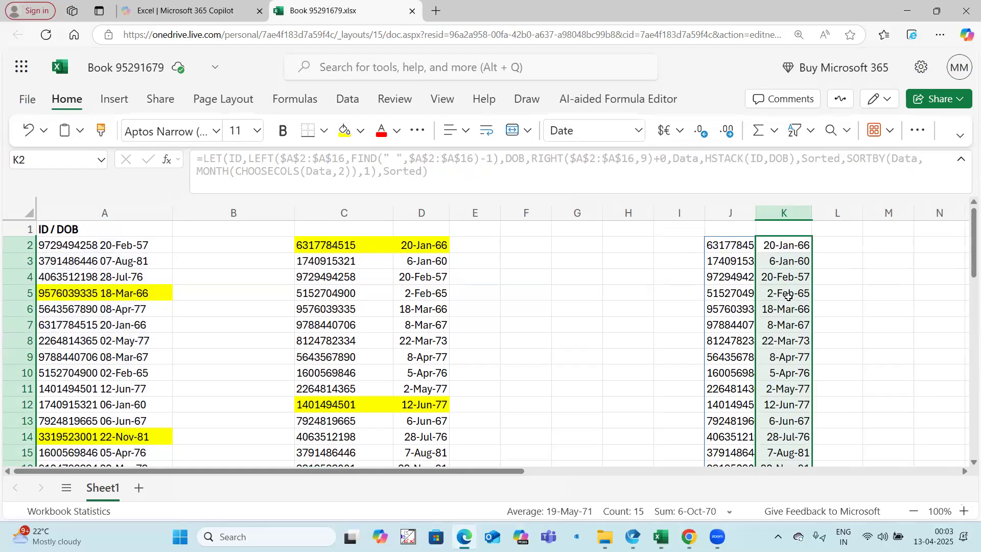
{"action": "left_click", "coordinate": [397, 260]}
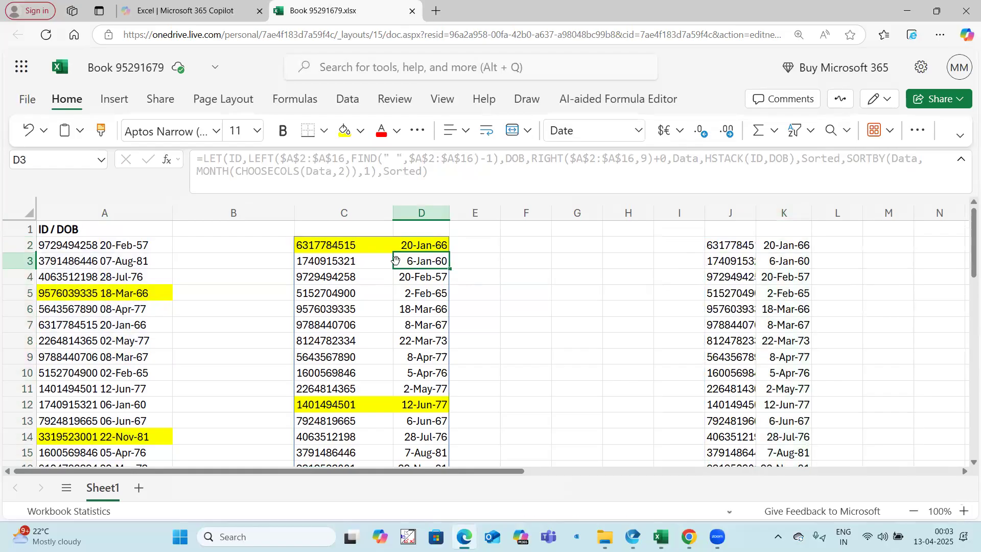